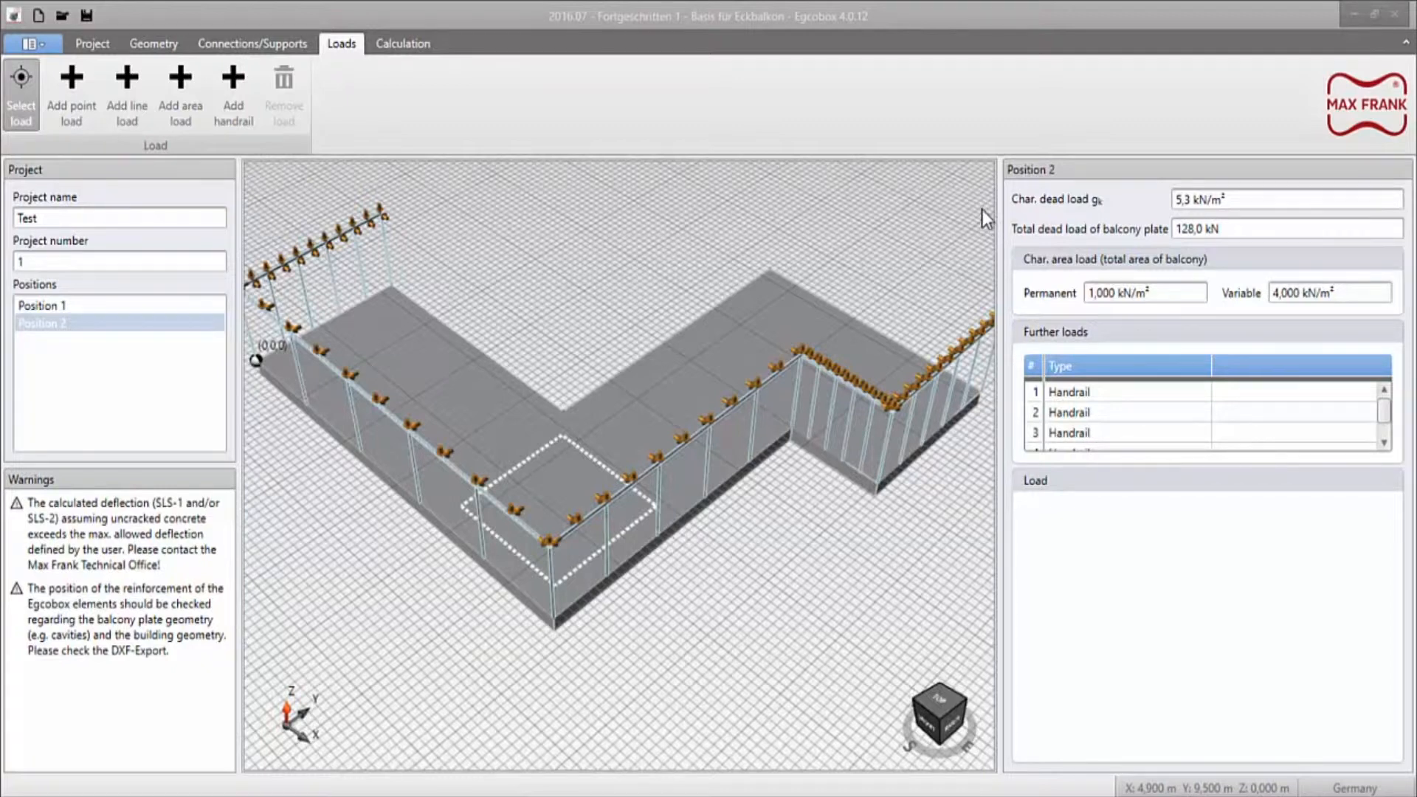
Step: Place a round cavity 0,200 m wide in the slab corner at outline node 4, at X 3,700 m and Y 6,000 m
left_click(168, 39)
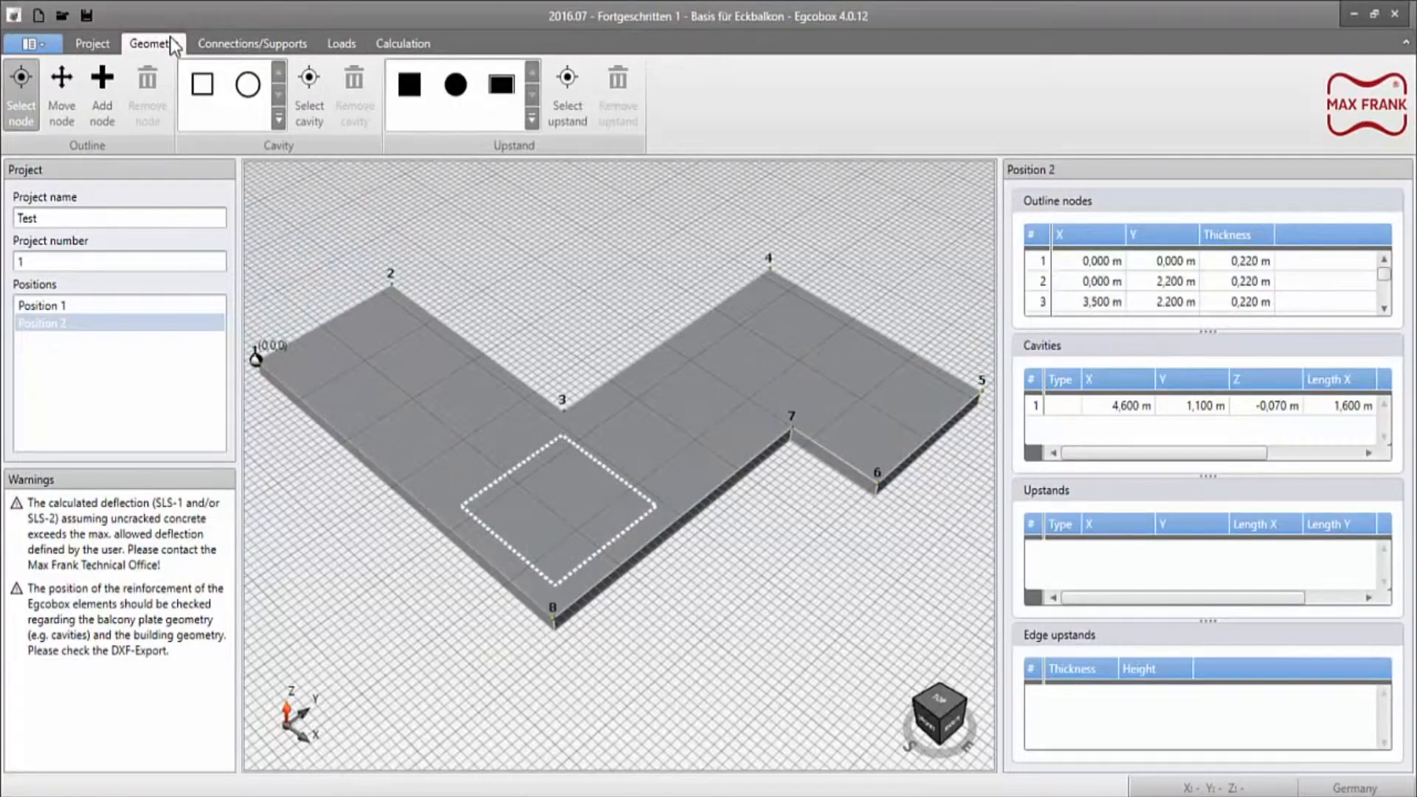
left_click(938, 699)
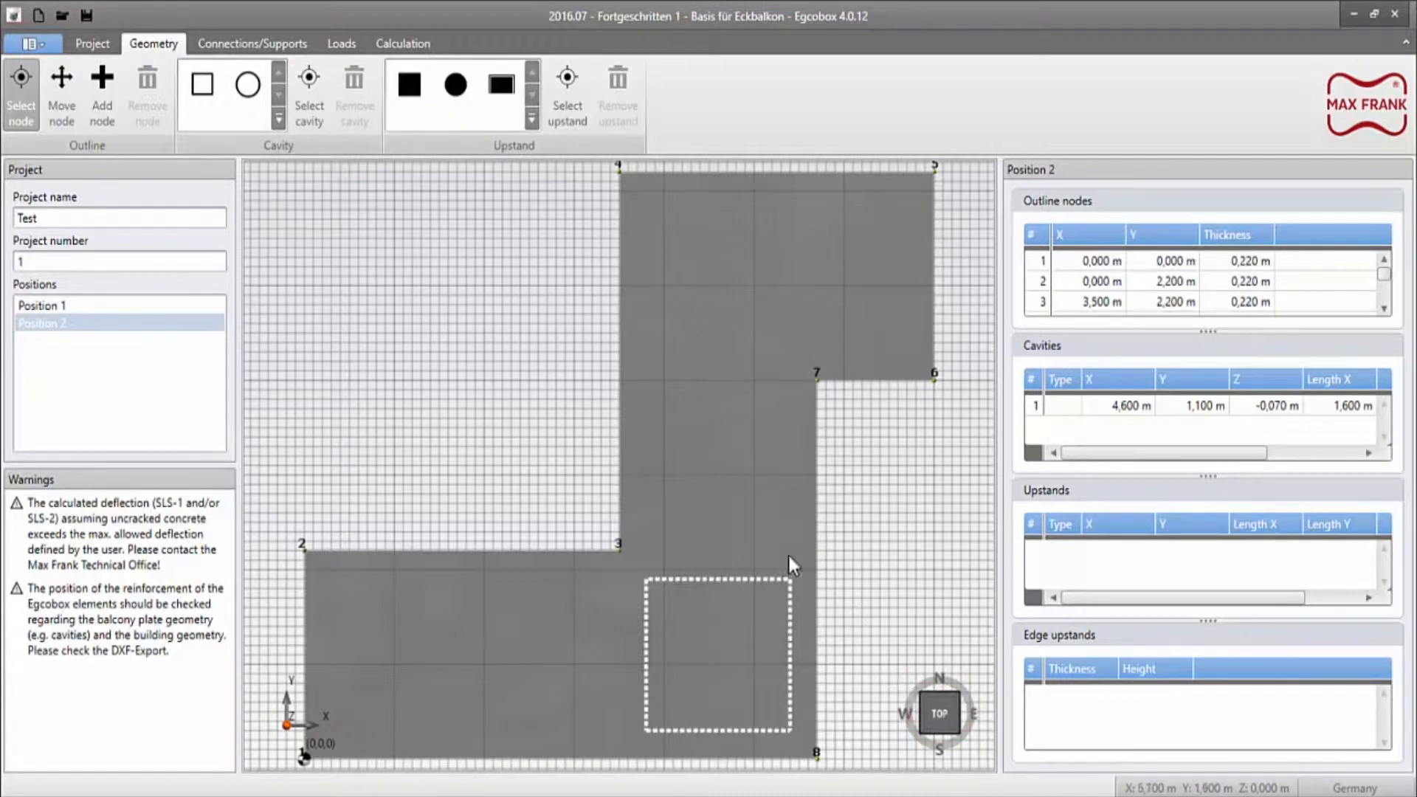
left_click(249, 86)
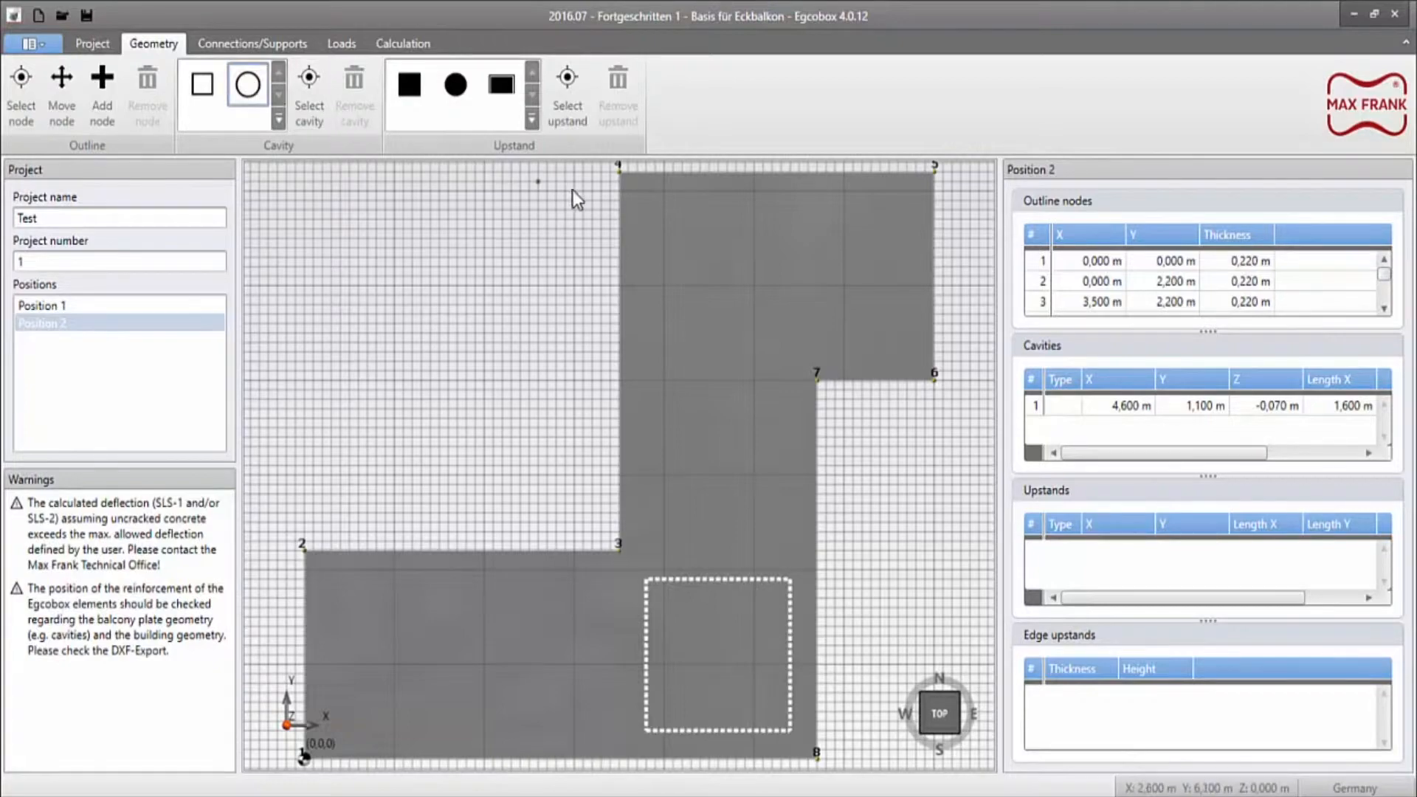
scroll(636, 171, "up", 5)
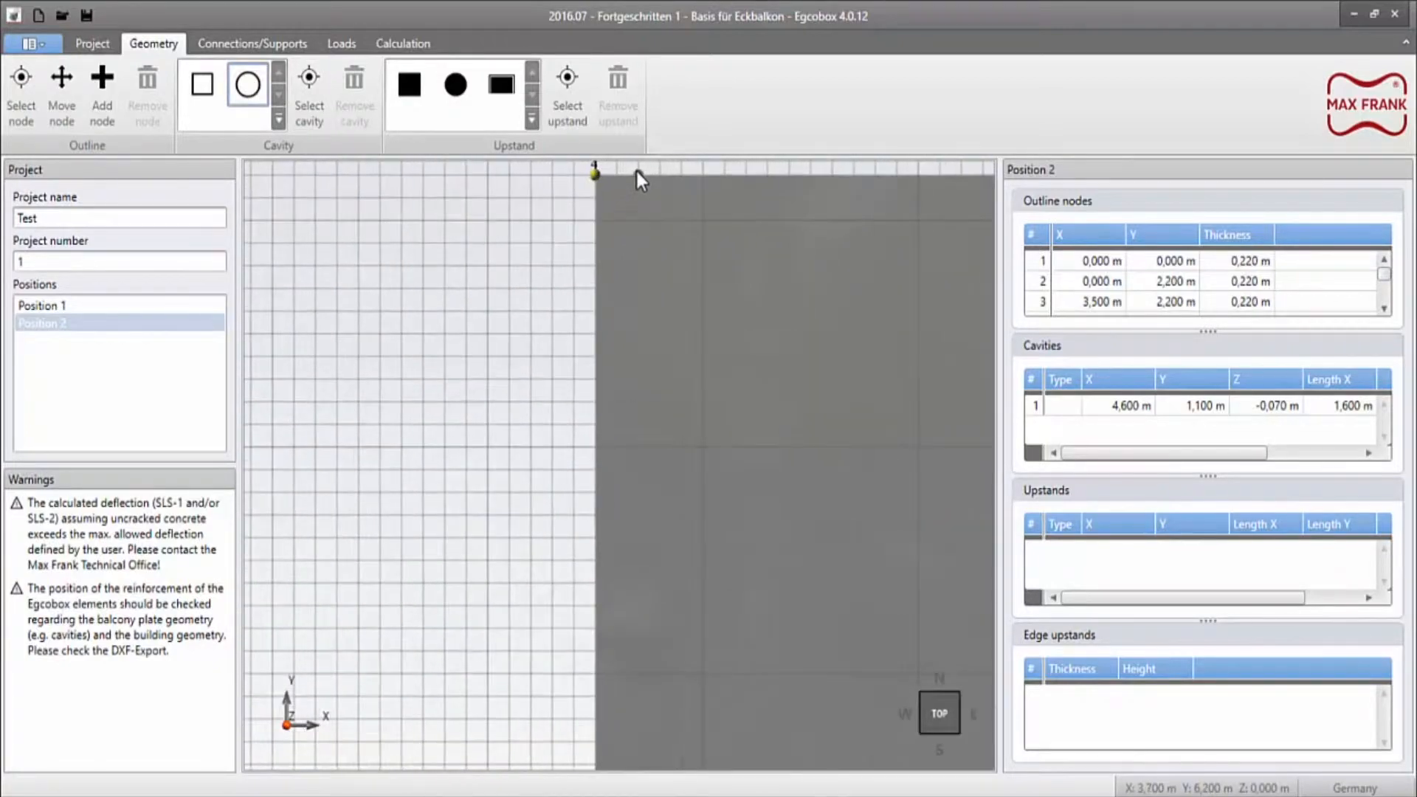
left_click(654, 221)
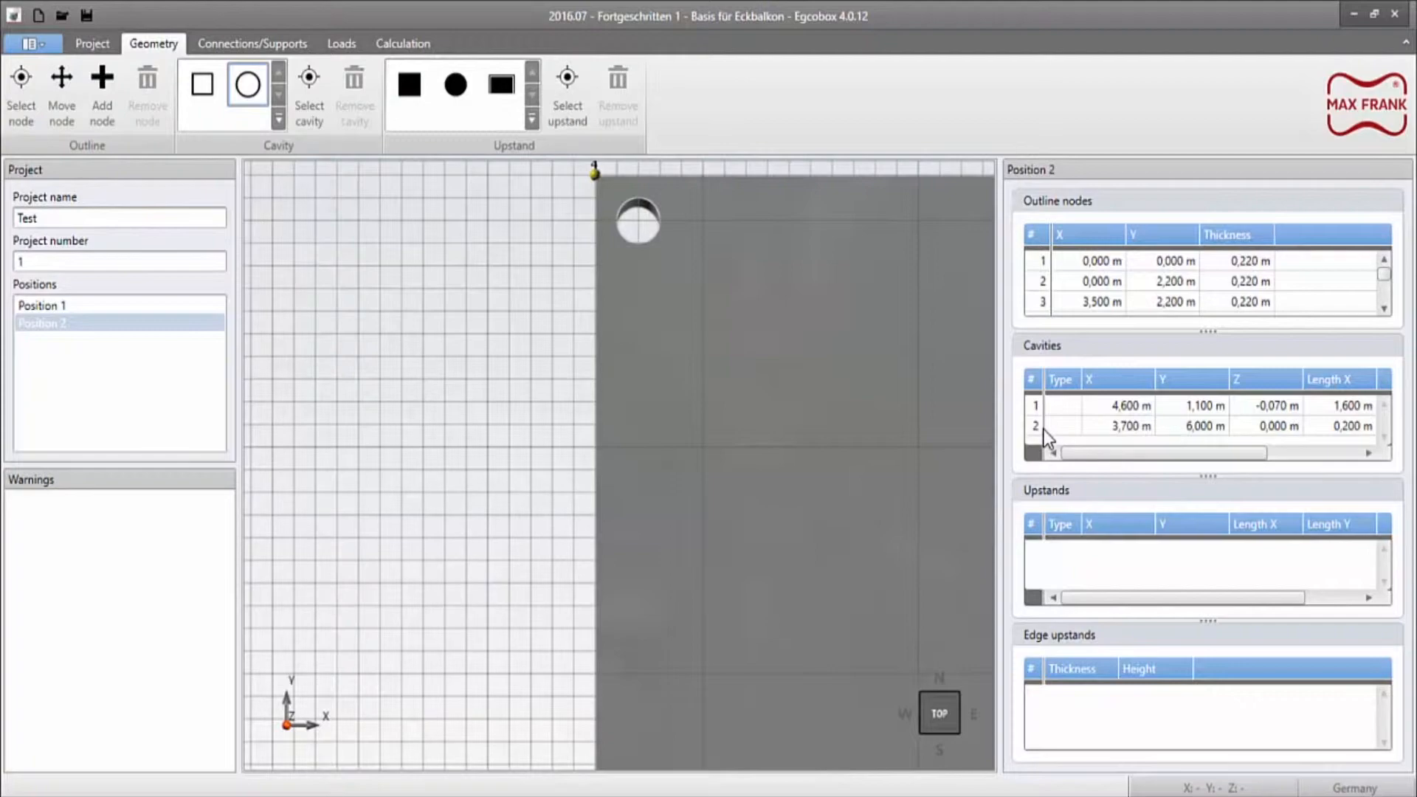
left_click(941, 712)
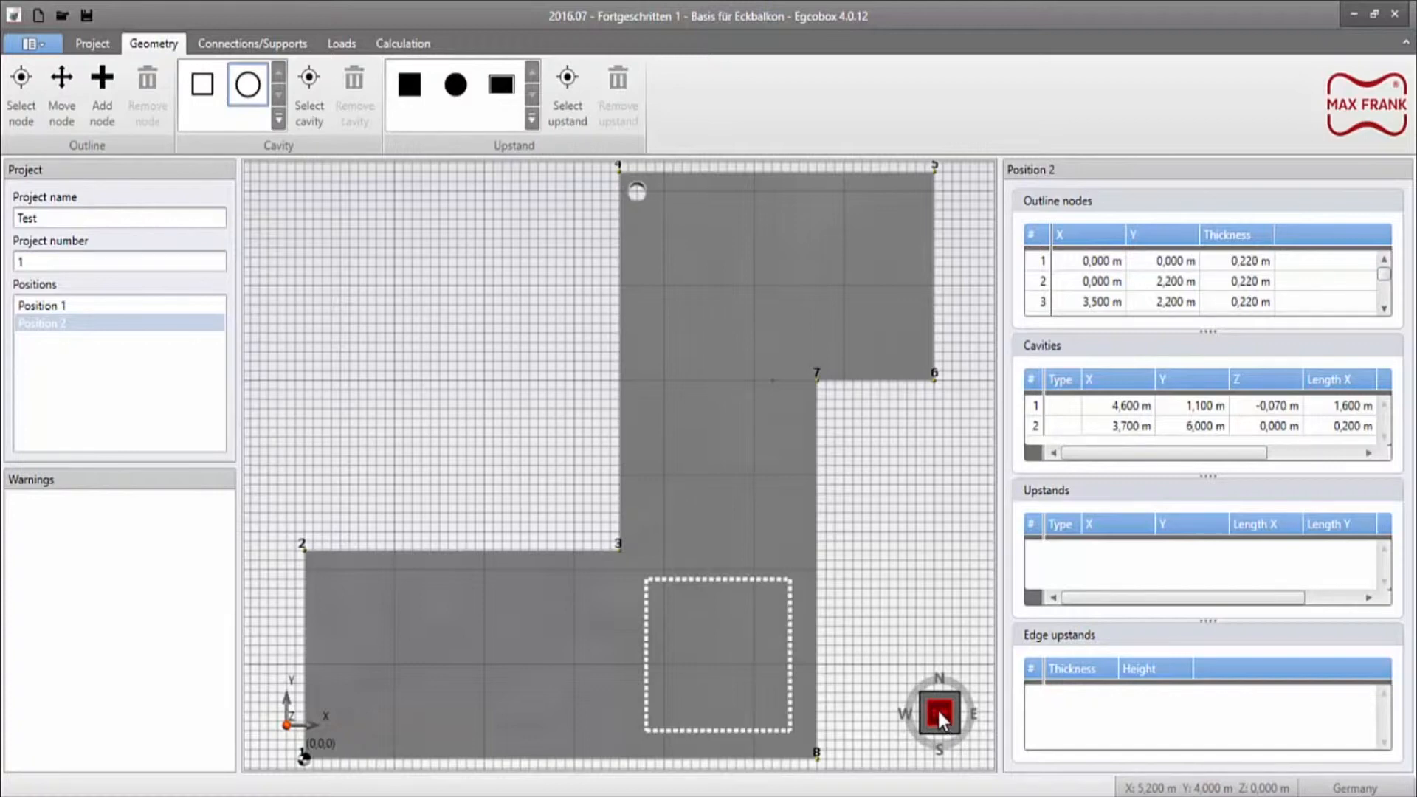
Step: Change the boundary conditions of Egcobox connection 2 to sections and end its section at 3,620 m
left_click(267, 35)
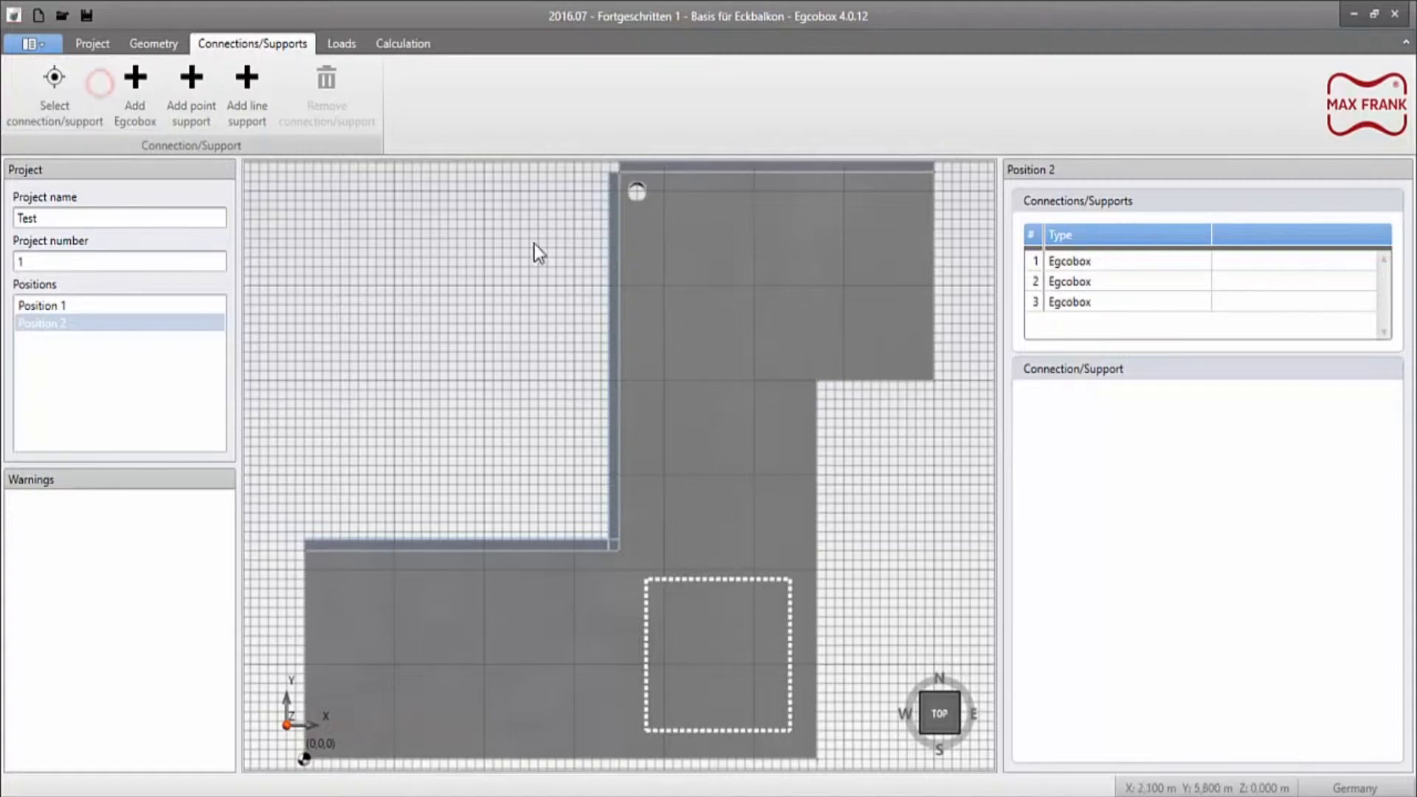
left_click(27, 86)
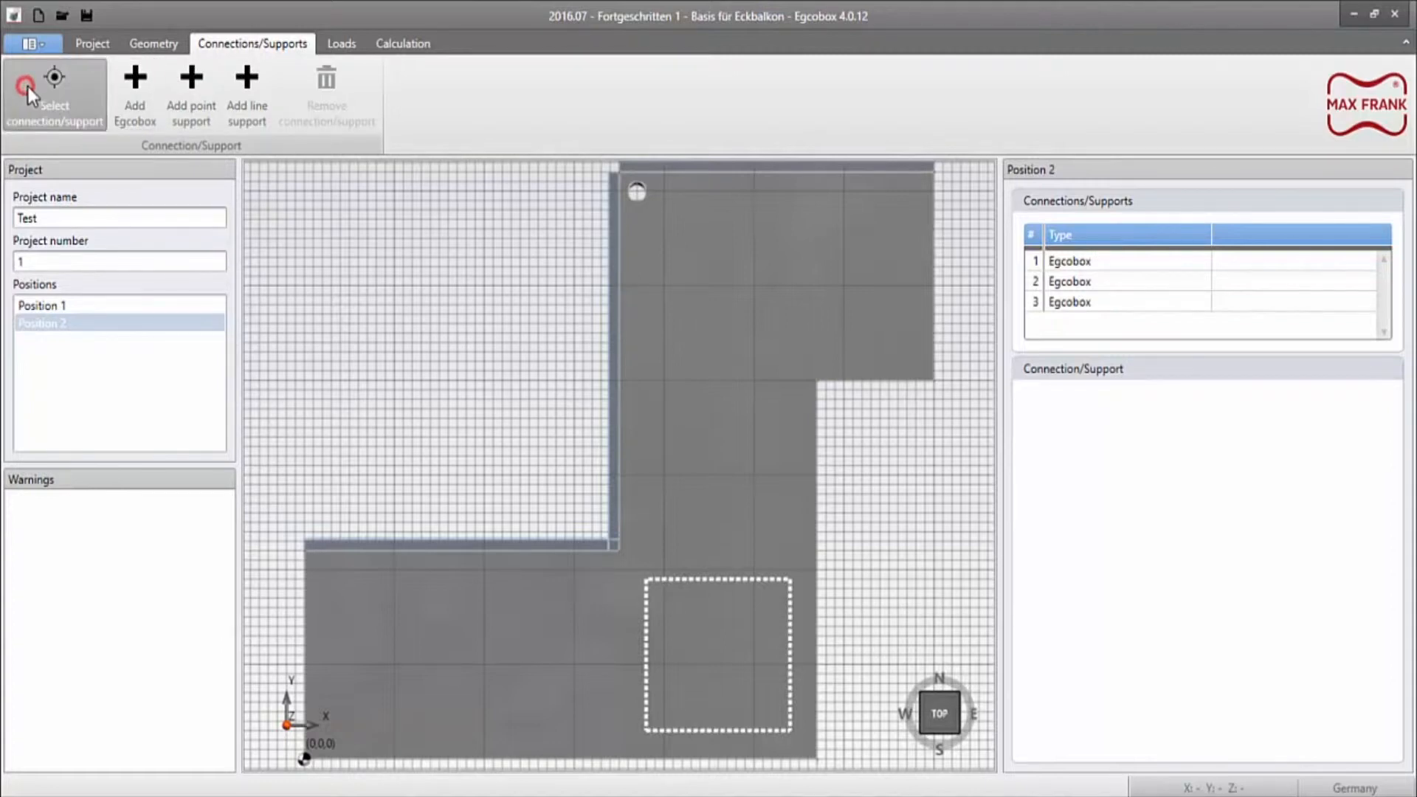
left_click(611, 326)
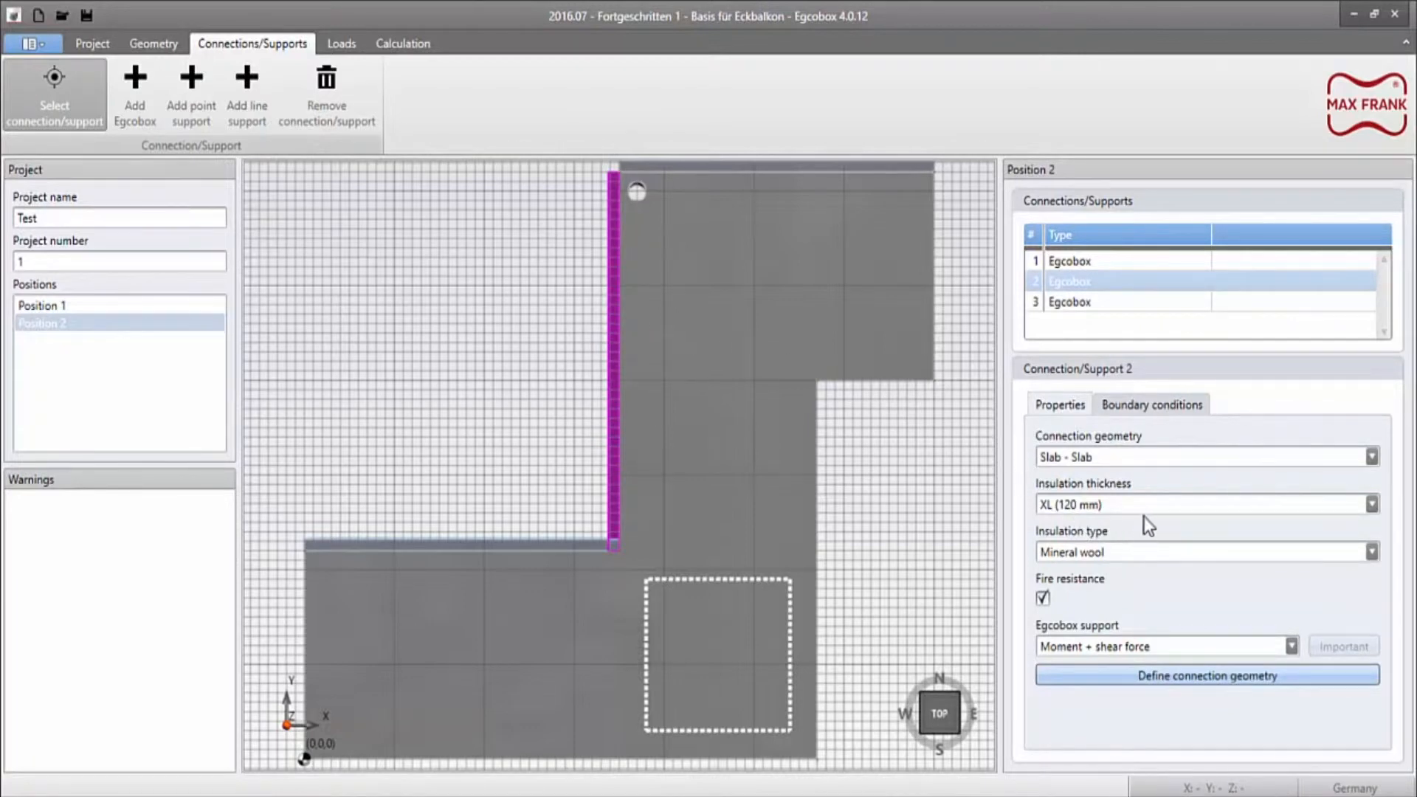
left_click(1162, 407)
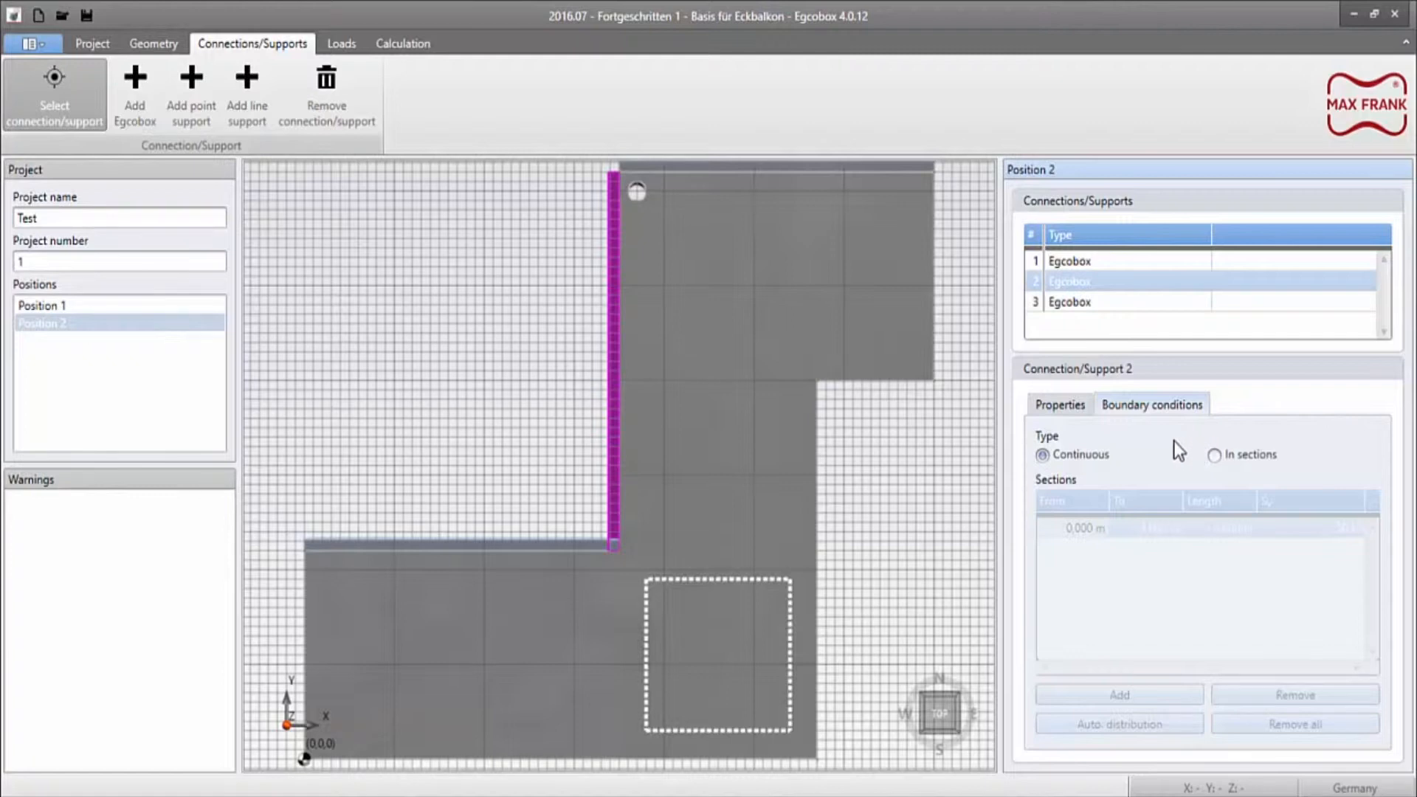
left_click(1234, 456)
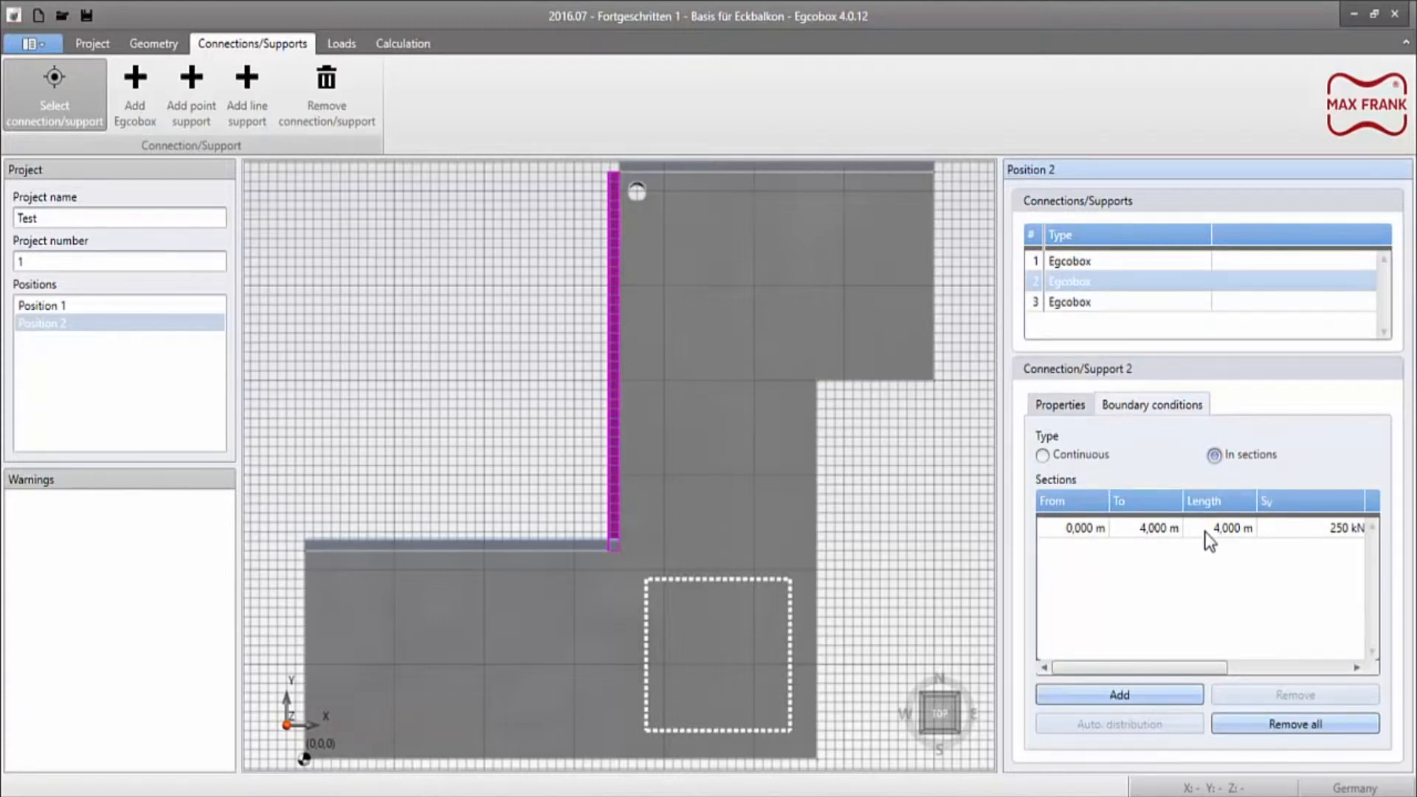
double_click(1154, 528)
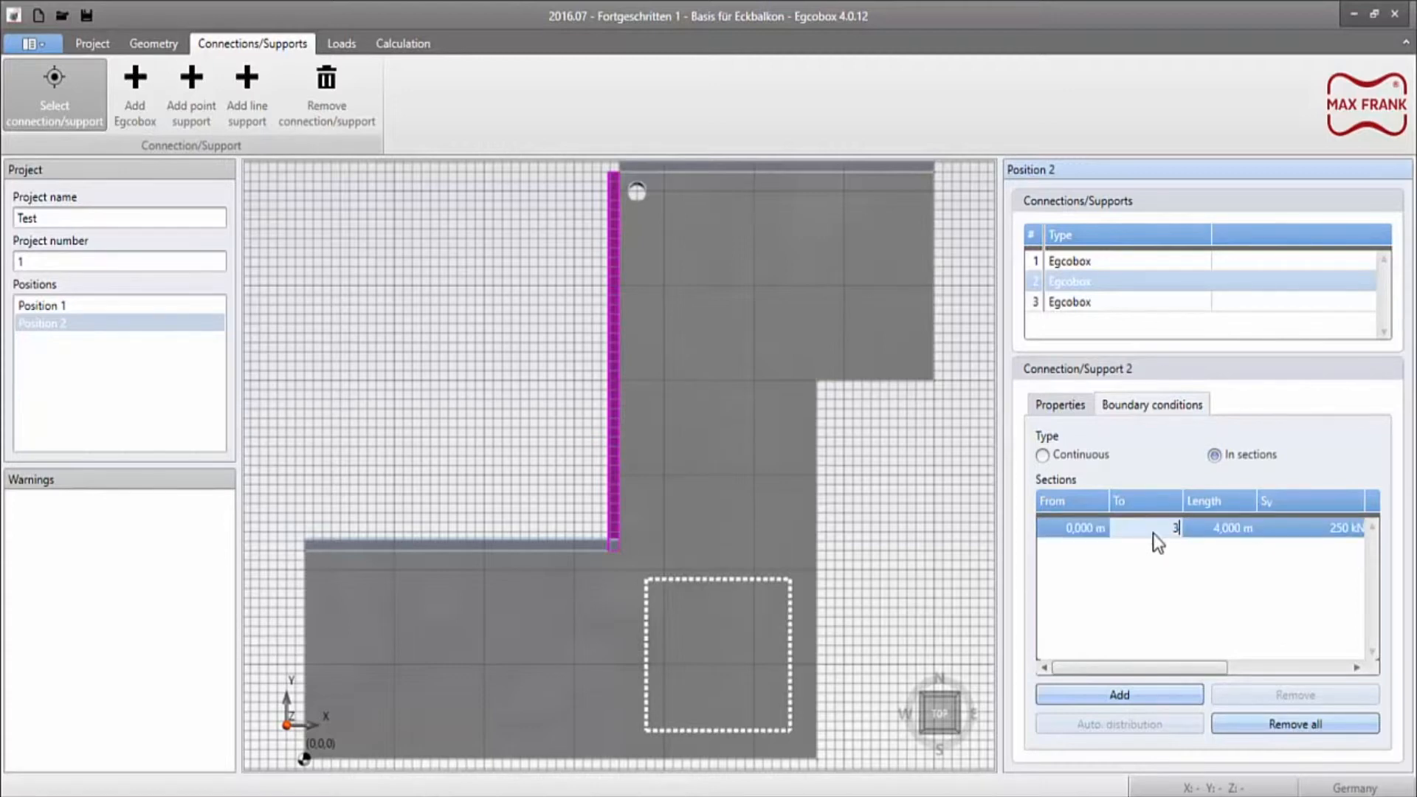
key("Return")
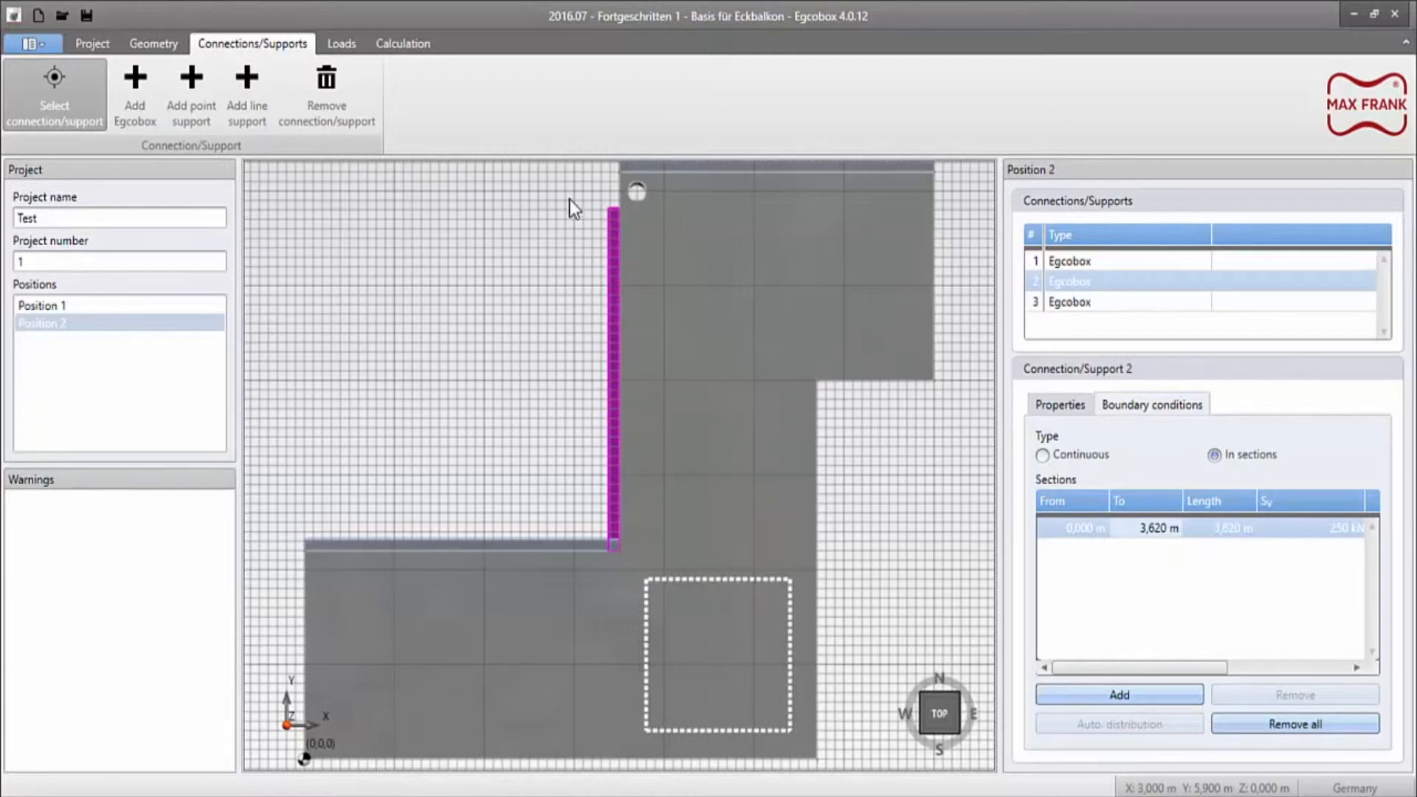
Step: Add an outline node on the slab edge between nodes 4 and 5 and set its X coordinate to 3,9 m
left_click(162, 42)
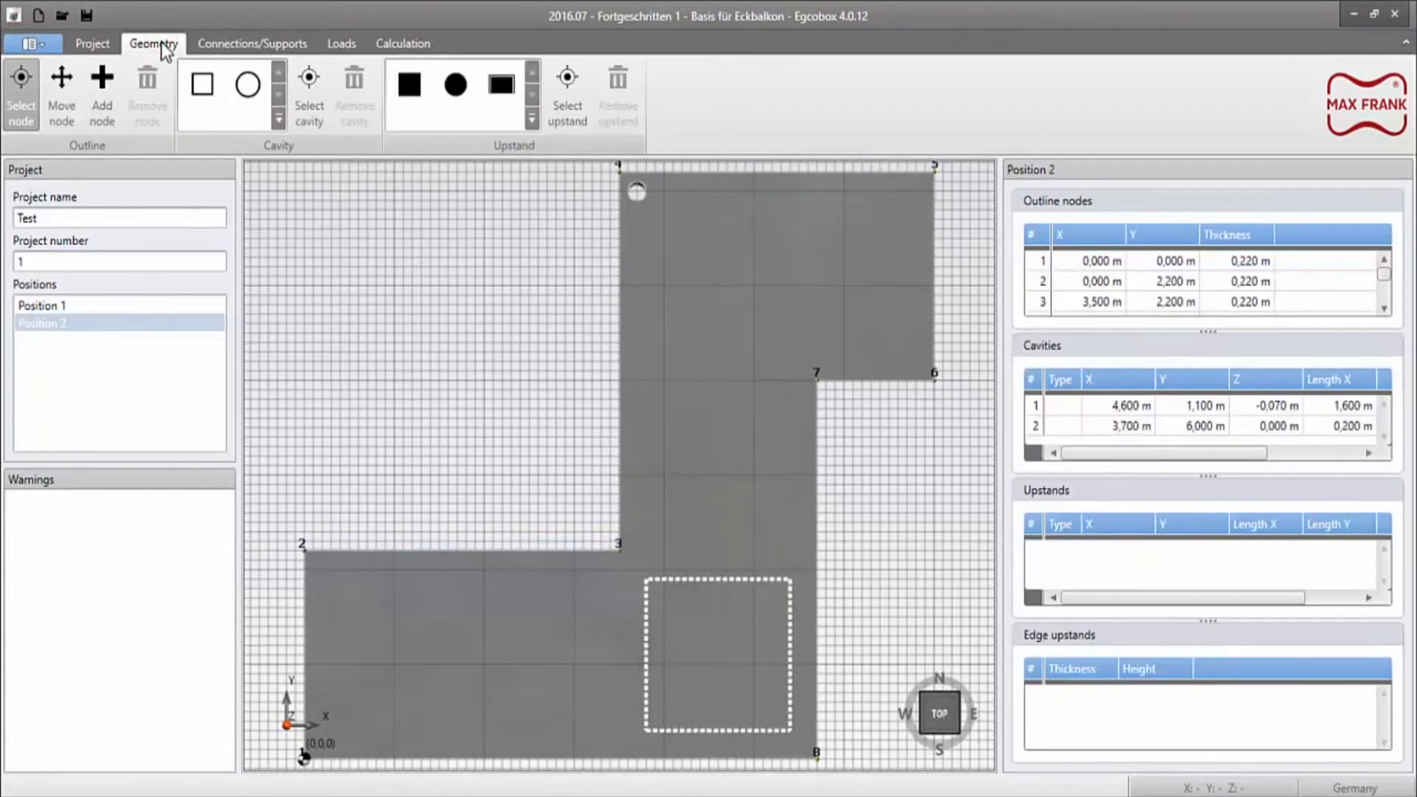
left_click(106, 92)
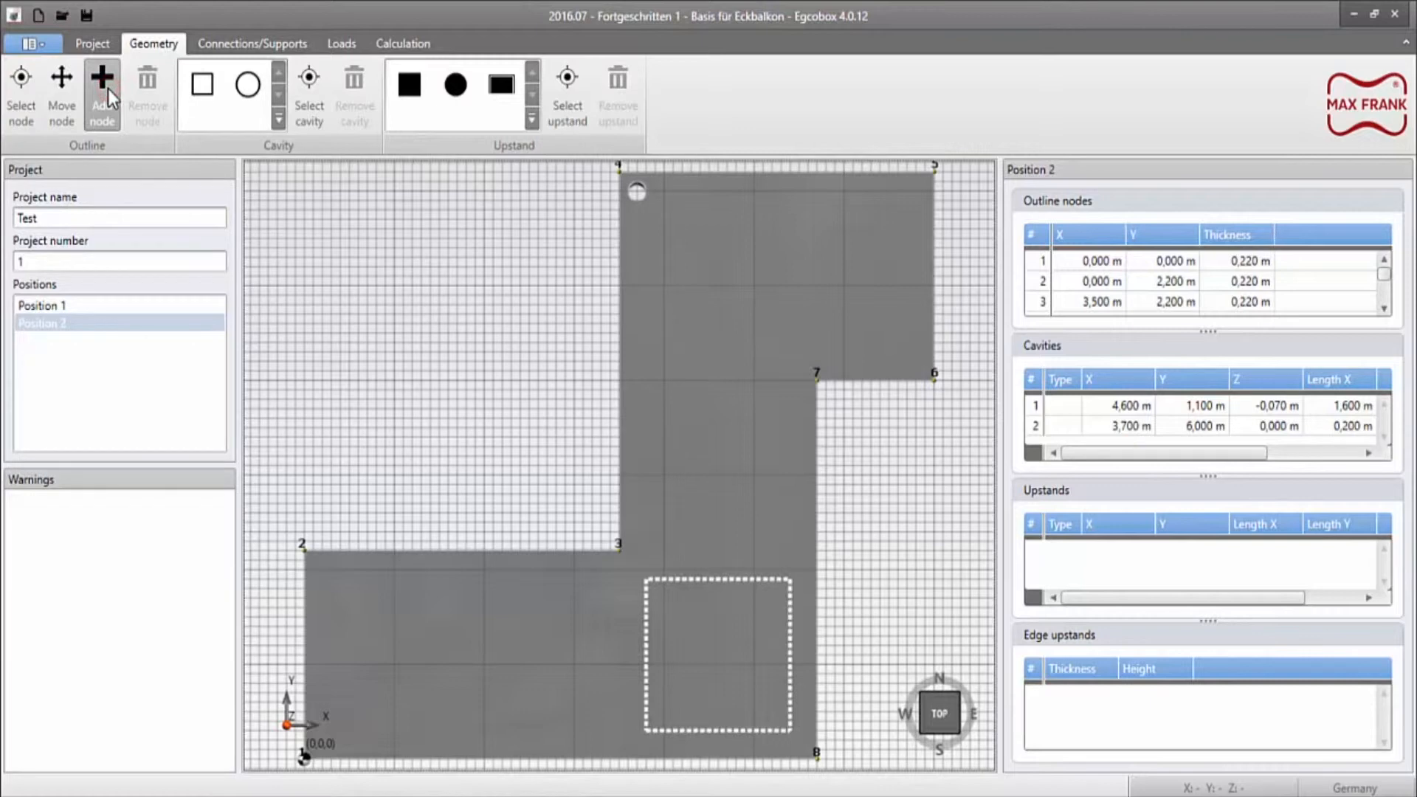
left_click(665, 171)
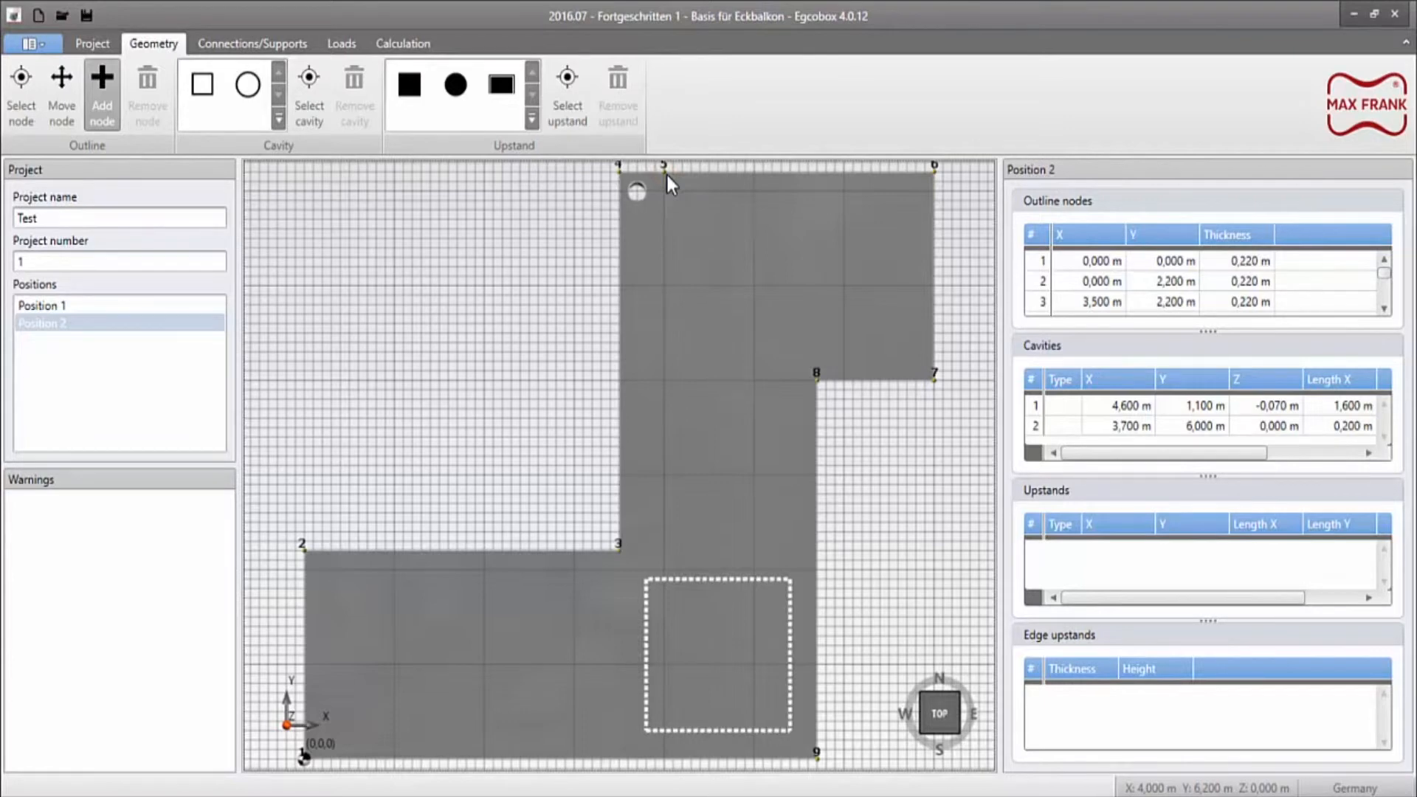
scroll(1100, 303, "down", 1)
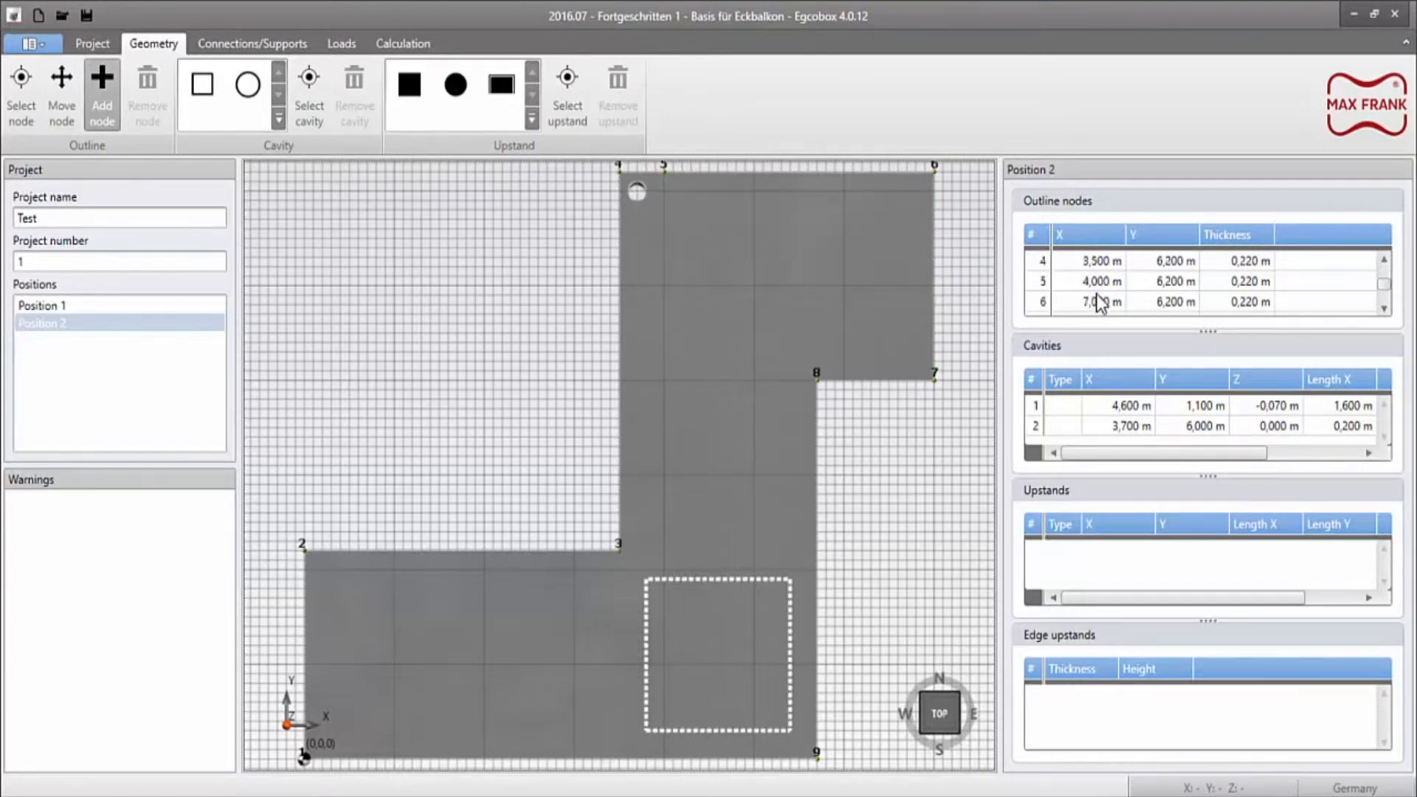
left_click(1044, 287)
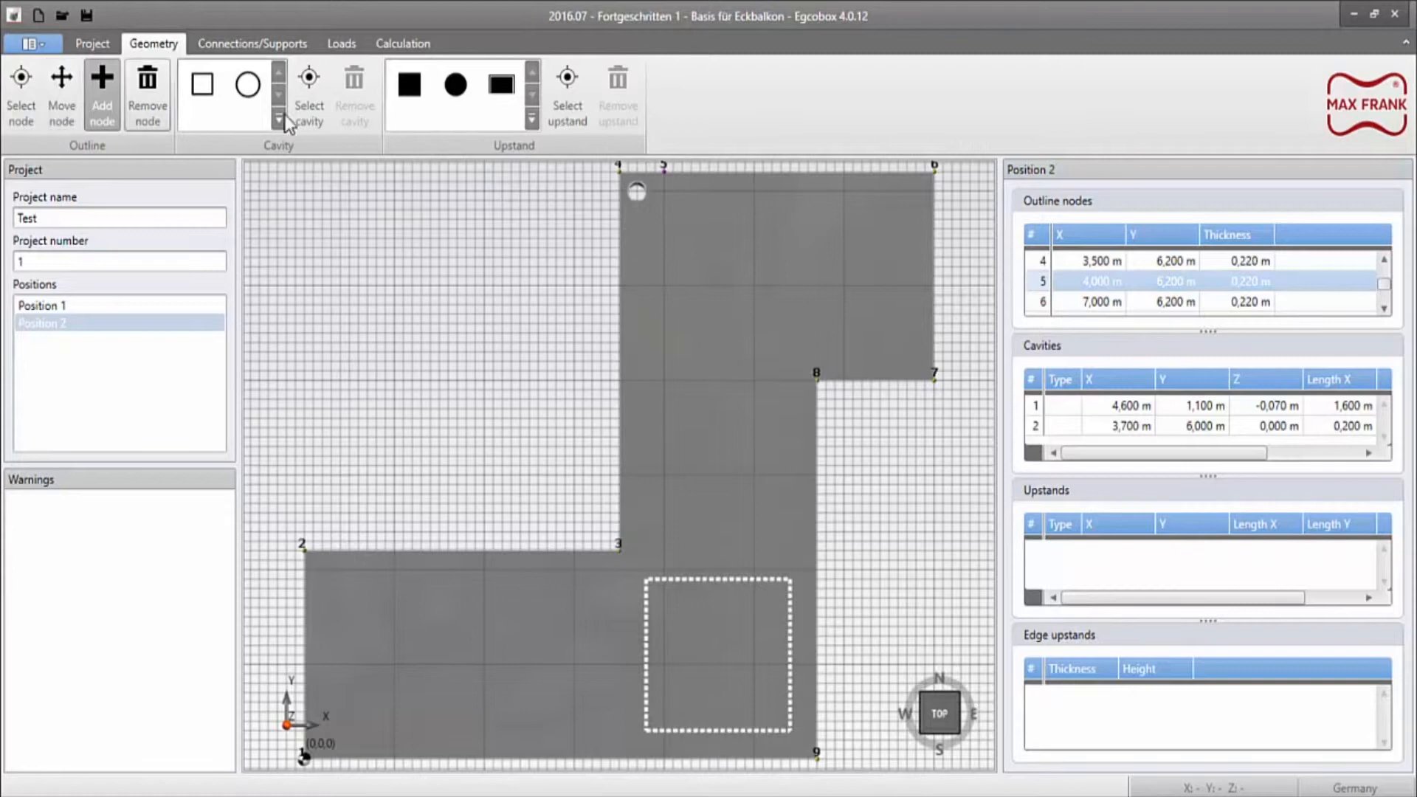
left_click(1067, 280)
left_click(1067, 281)
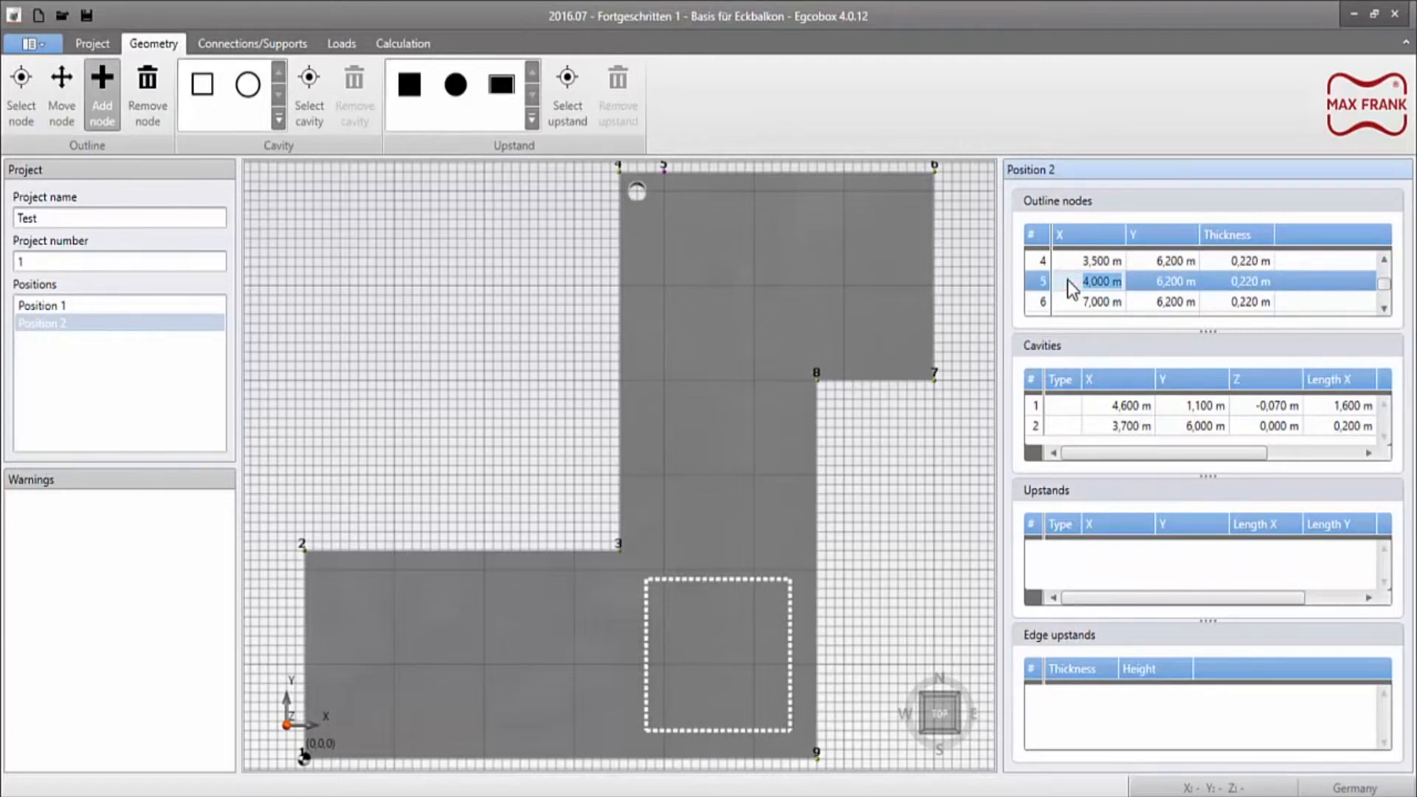
type("3,9")
key("Return")
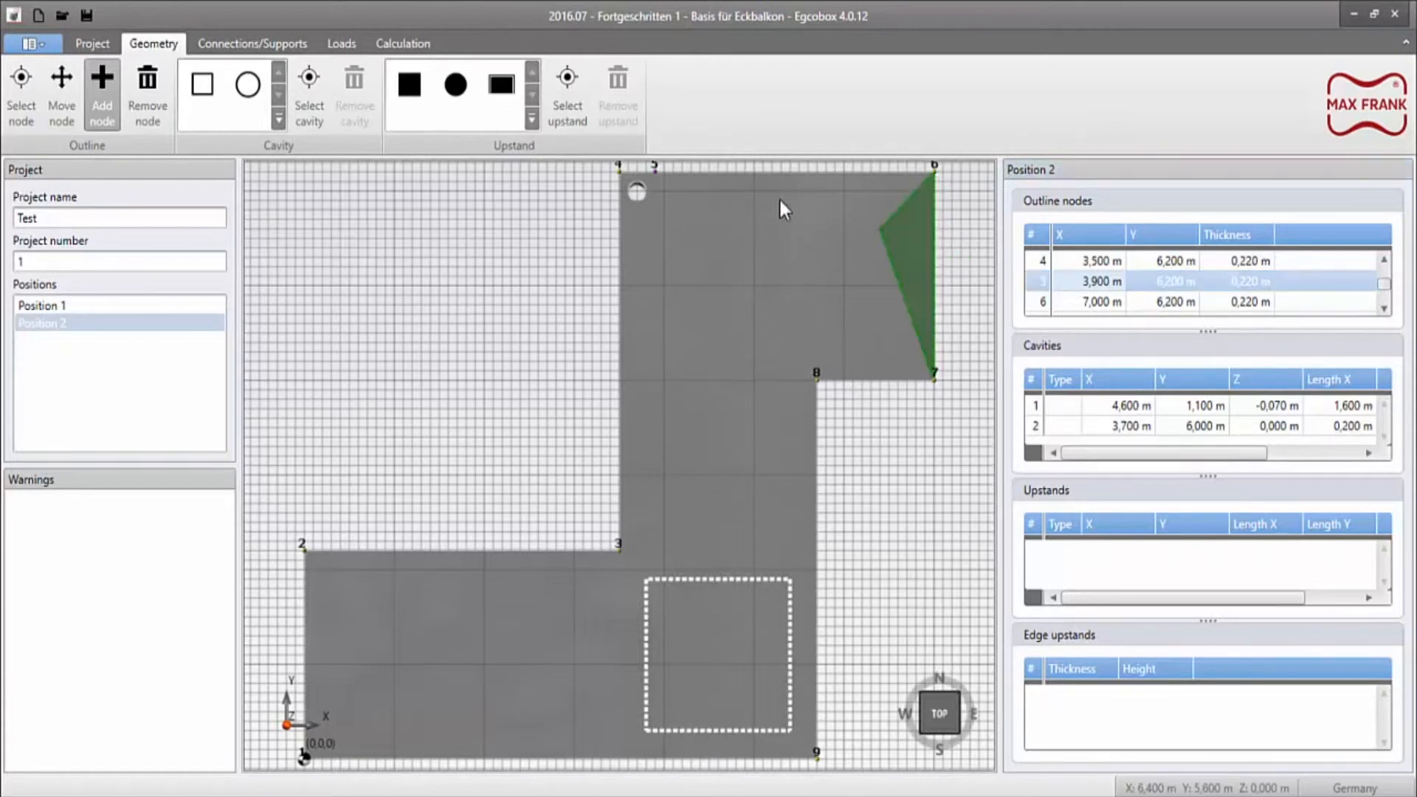
Step: Add an Egcobox connection along the slab edge between outline nodes 5 and 6, and review its connection geometry
left_click(267, 49)
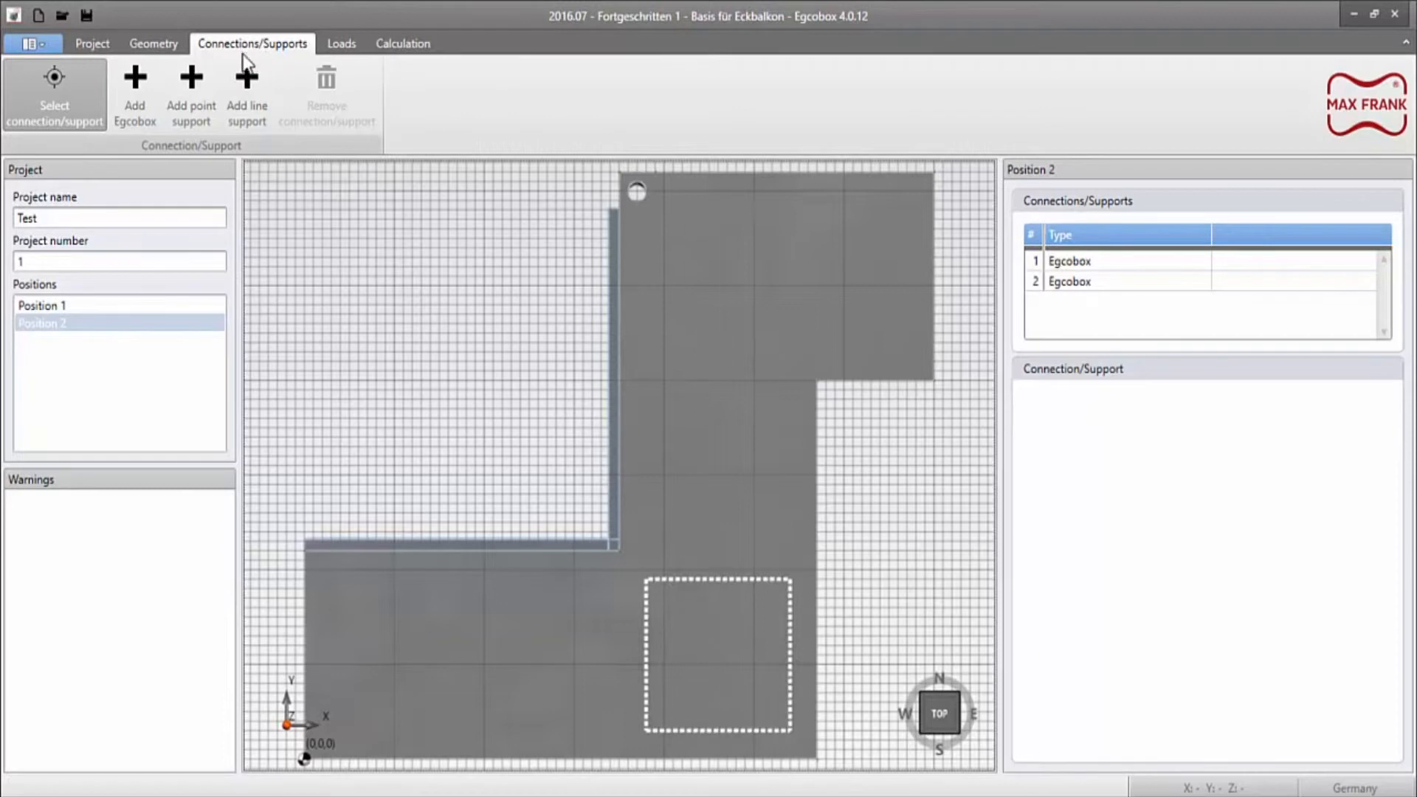
left_click(148, 87)
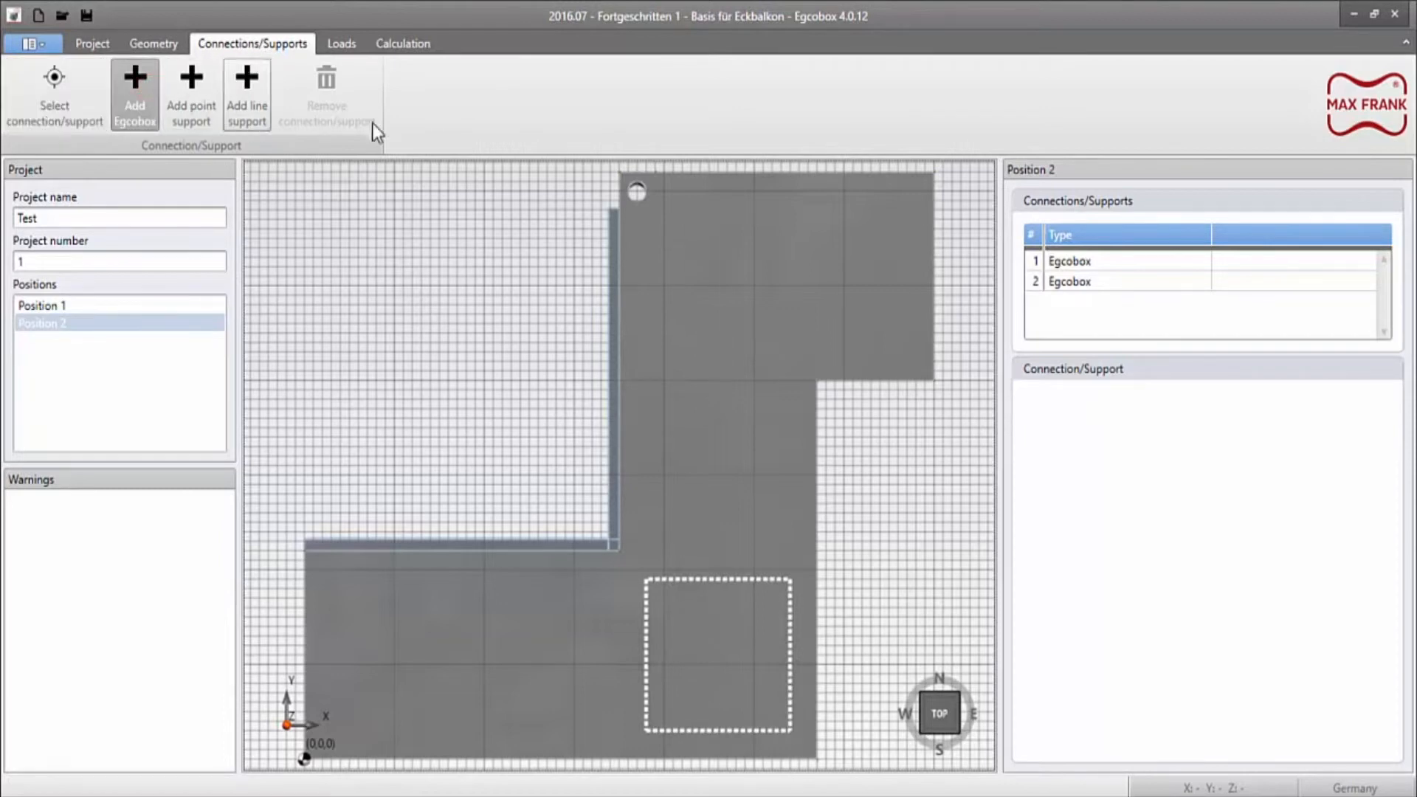
left_click(677, 170)
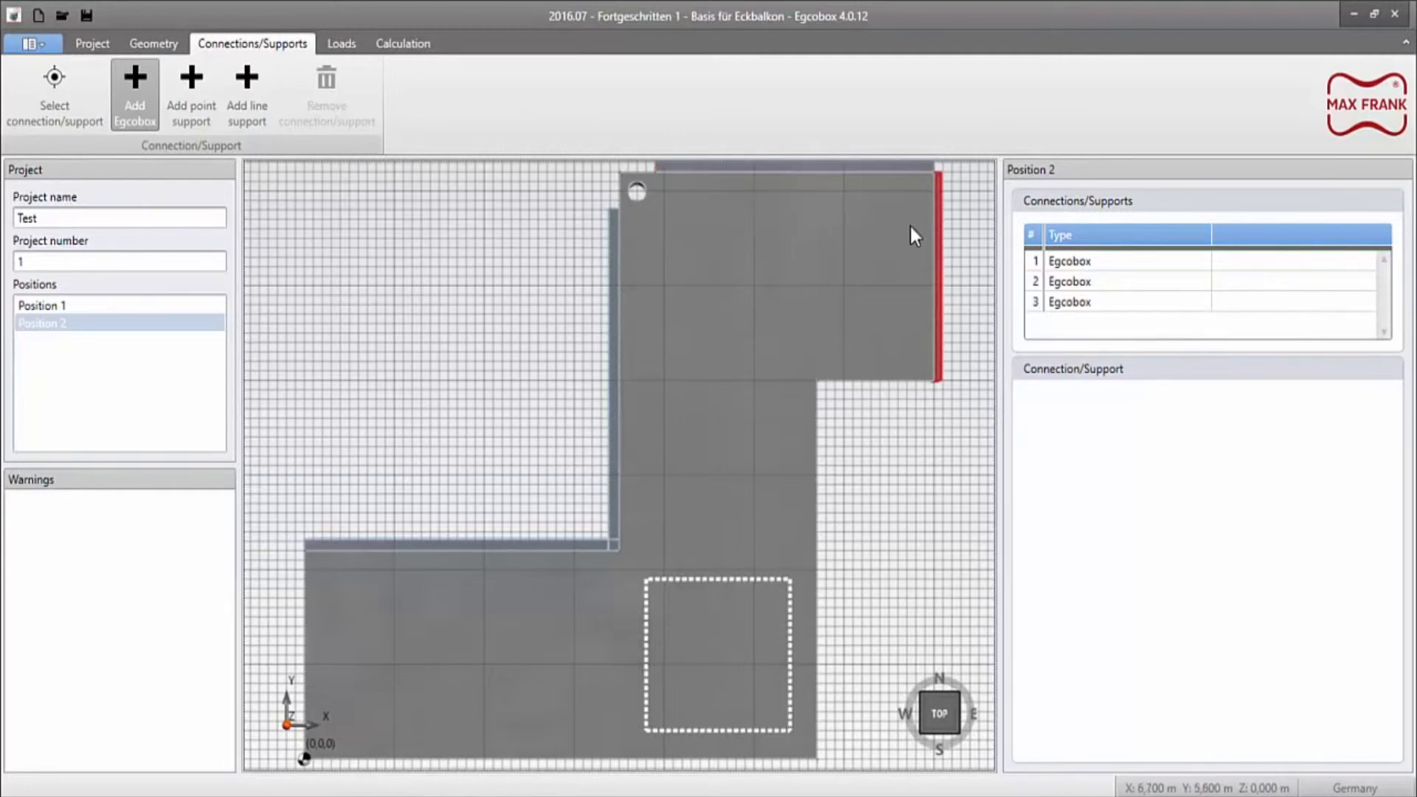
left_click(1051, 303)
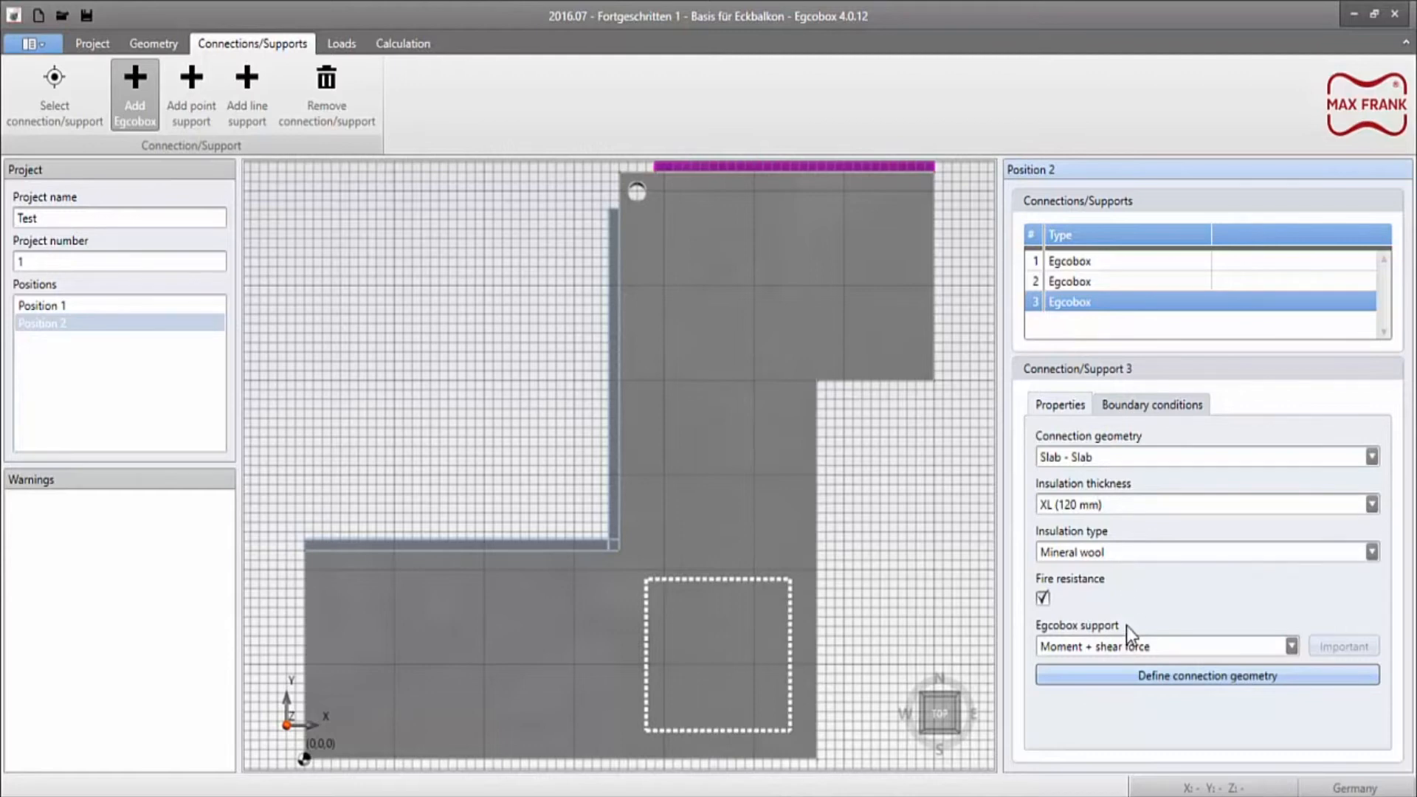
left_click(1120, 675)
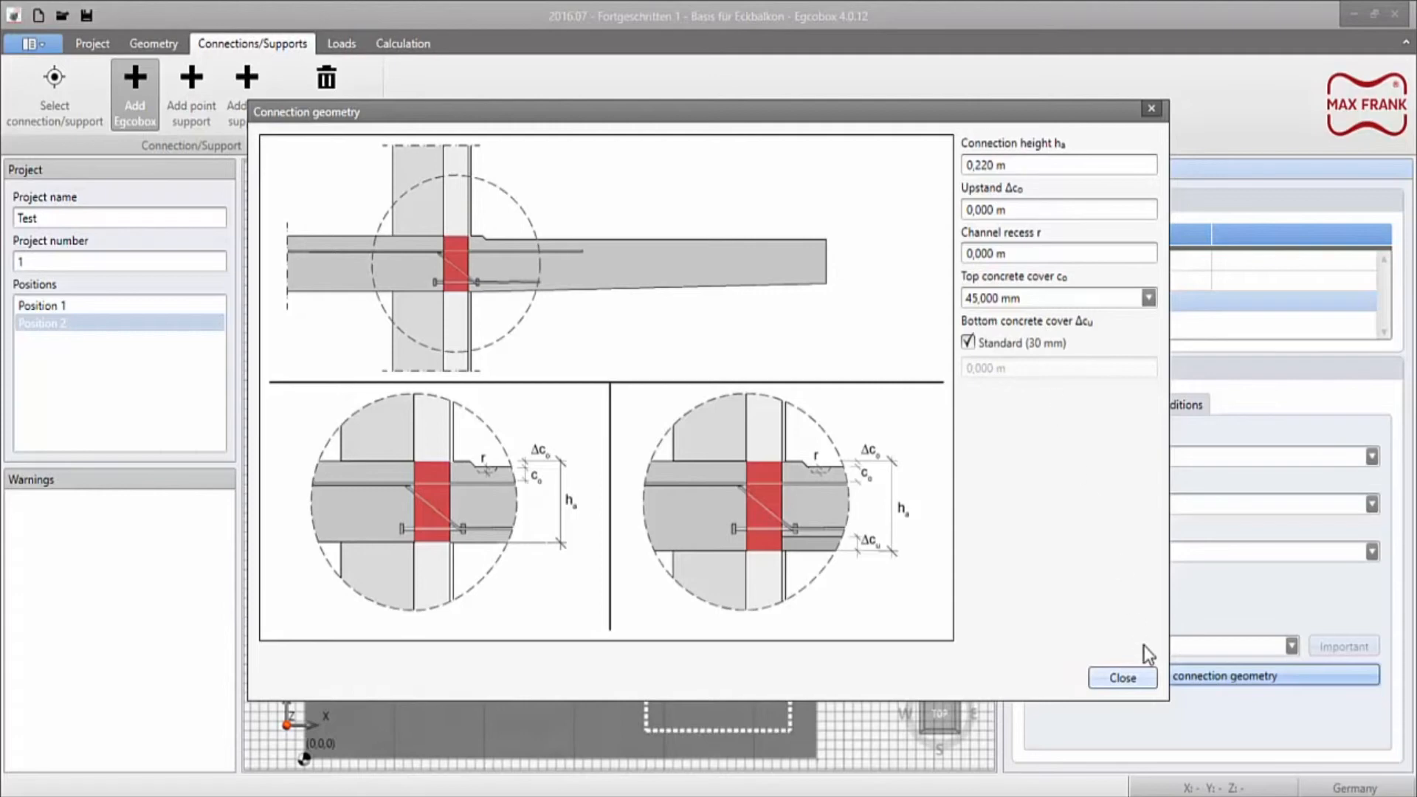
left_click(1127, 676)
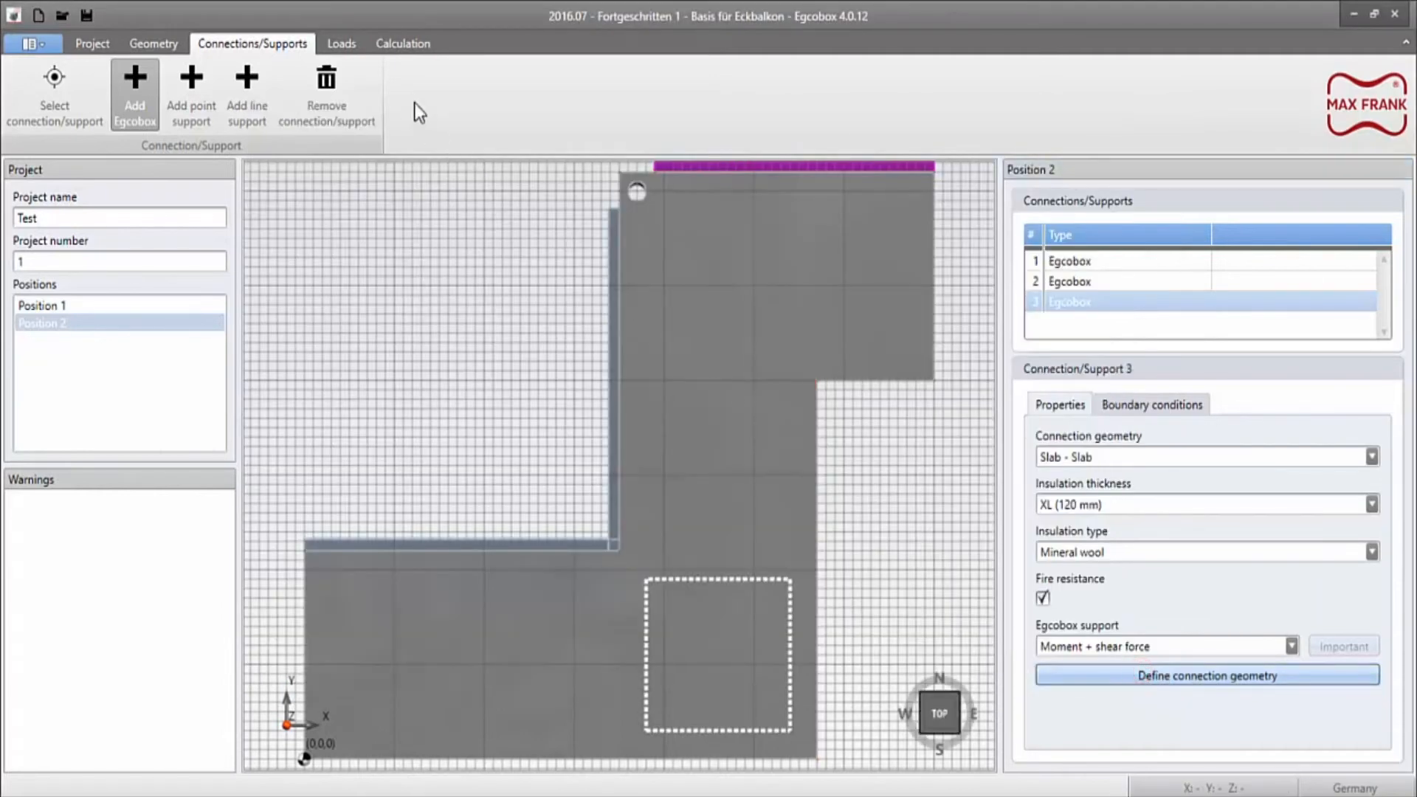
Step: Calculate Position 2 and review the element utilizations in the results overview
left_click(403, 44)
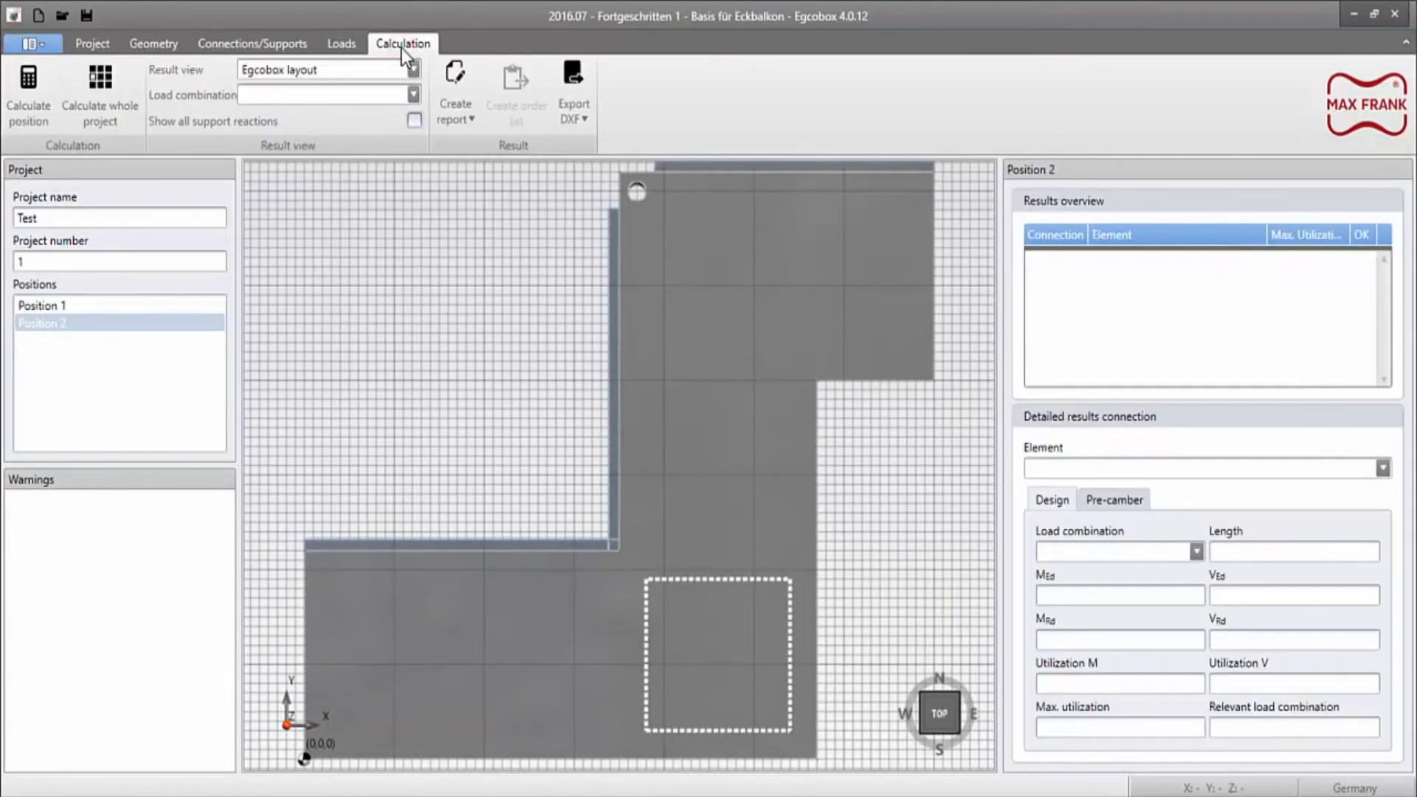
left_click(20, 78)
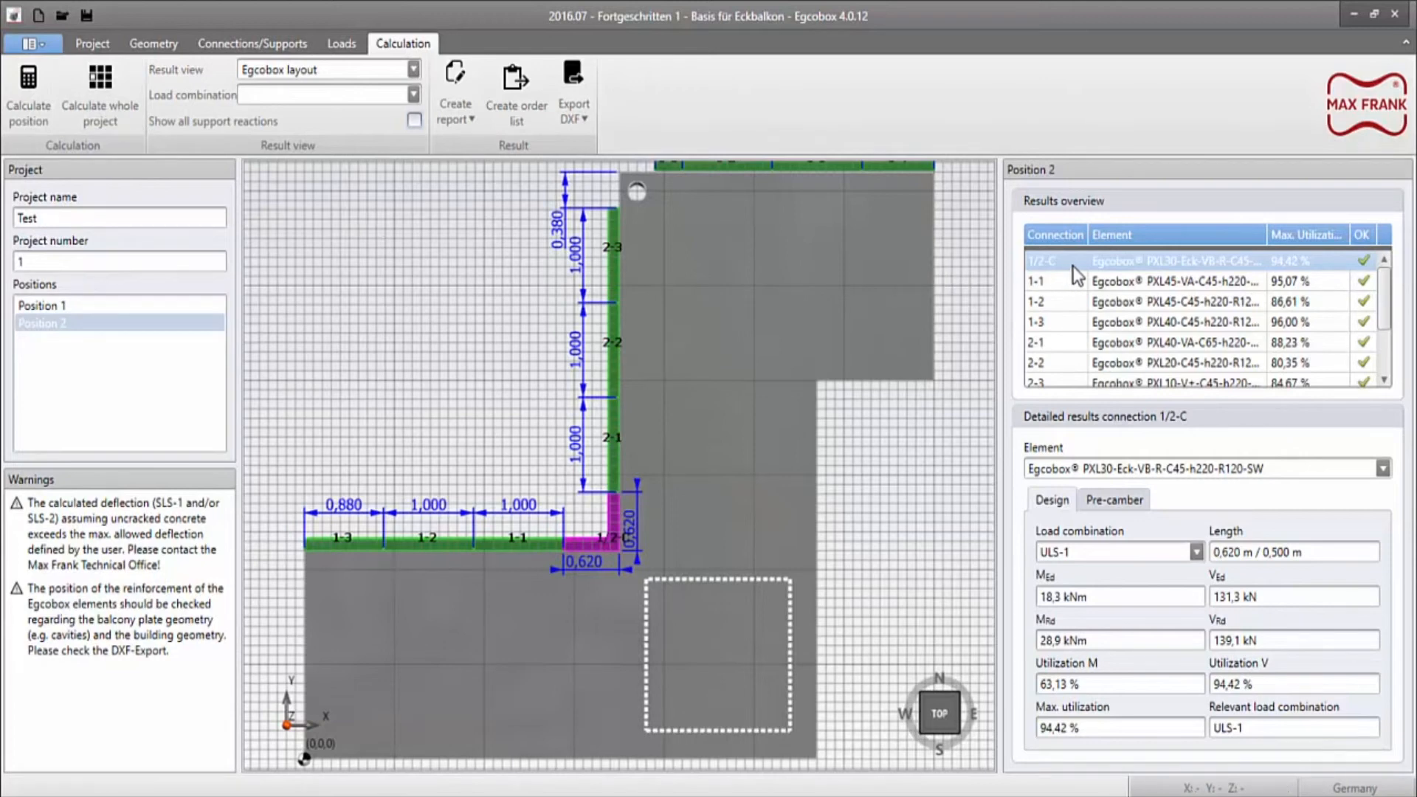
scroll(1367, 306, "down", 3)
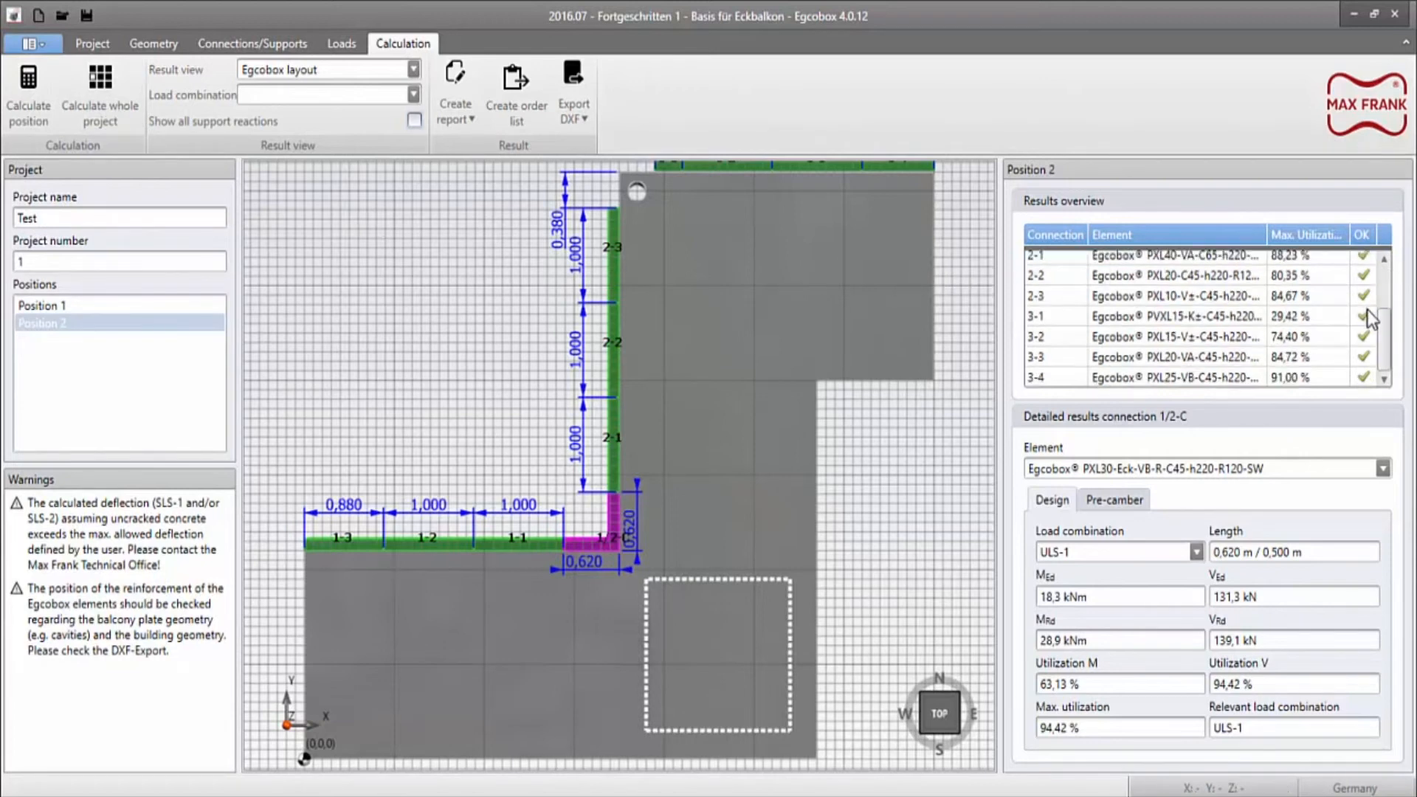
scroll(1366, 310, "up", 3)
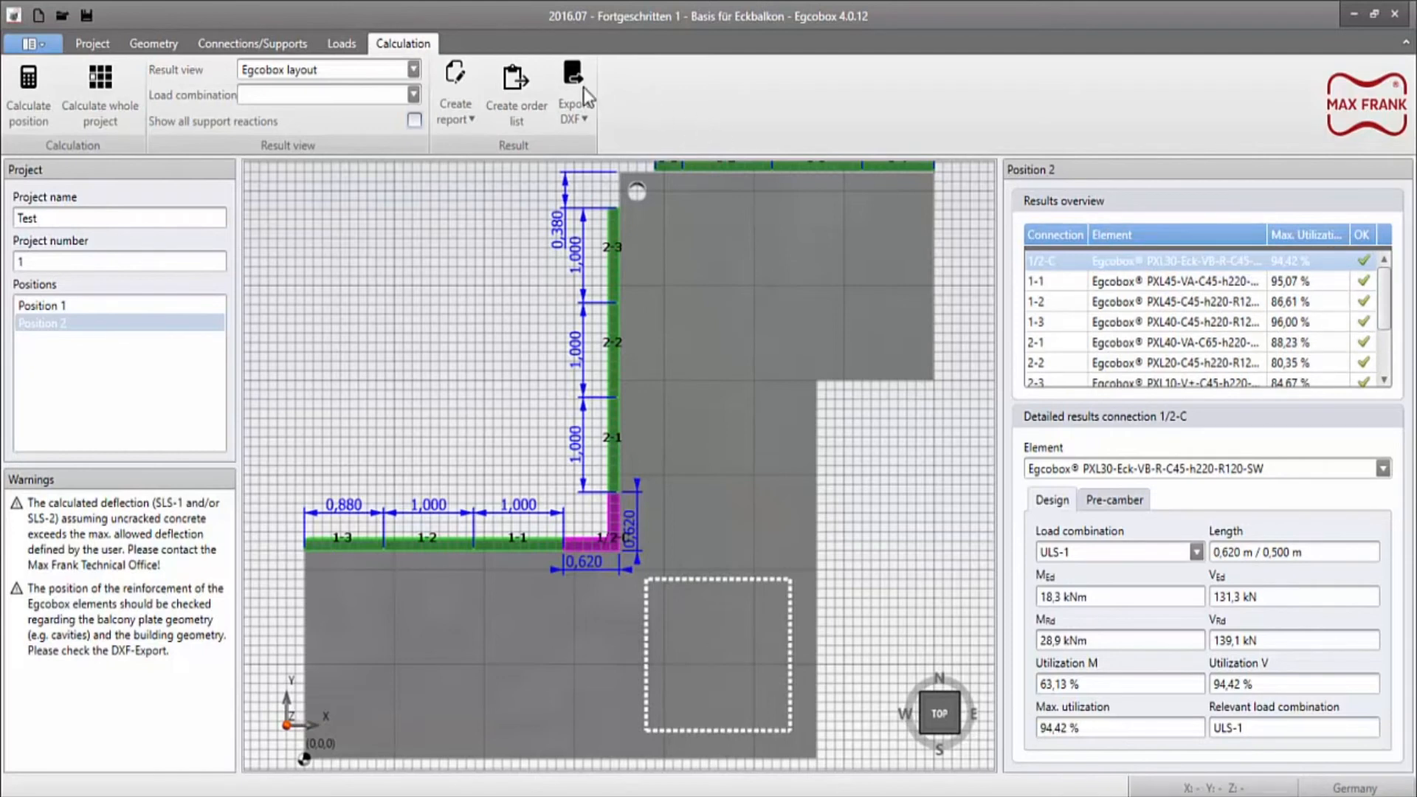
Step: Show the loads defined on the balcony slab of Position 2
left_click(344, 45)
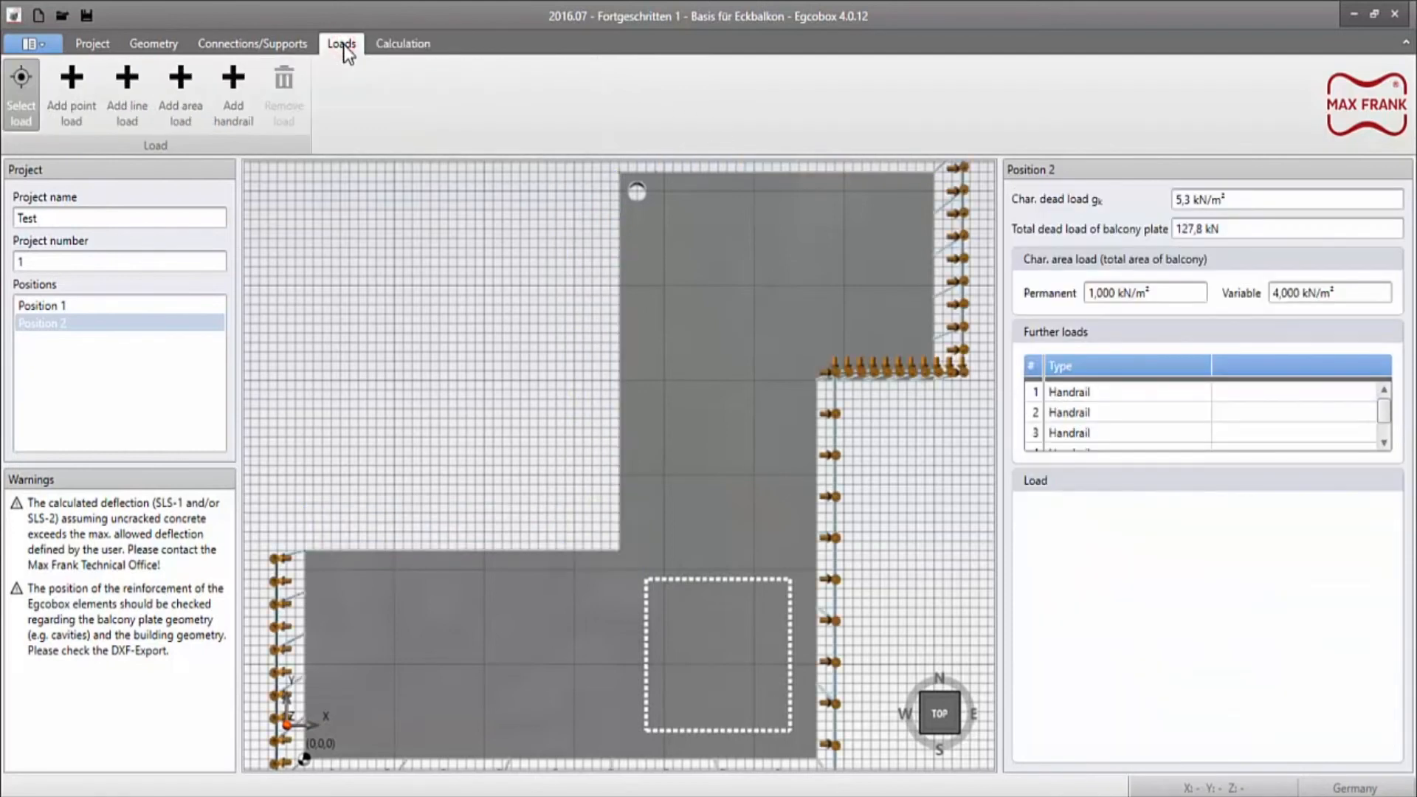